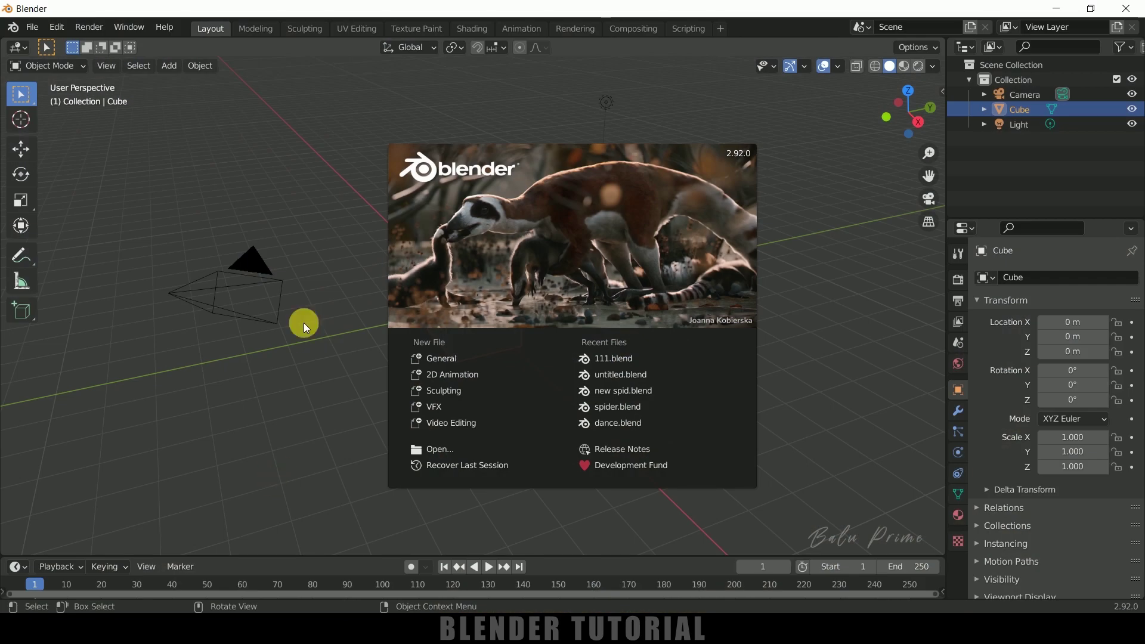
Step: Dismiss the splash screen and delete the default cube, camera and light from the scene
left_click(784, 198)
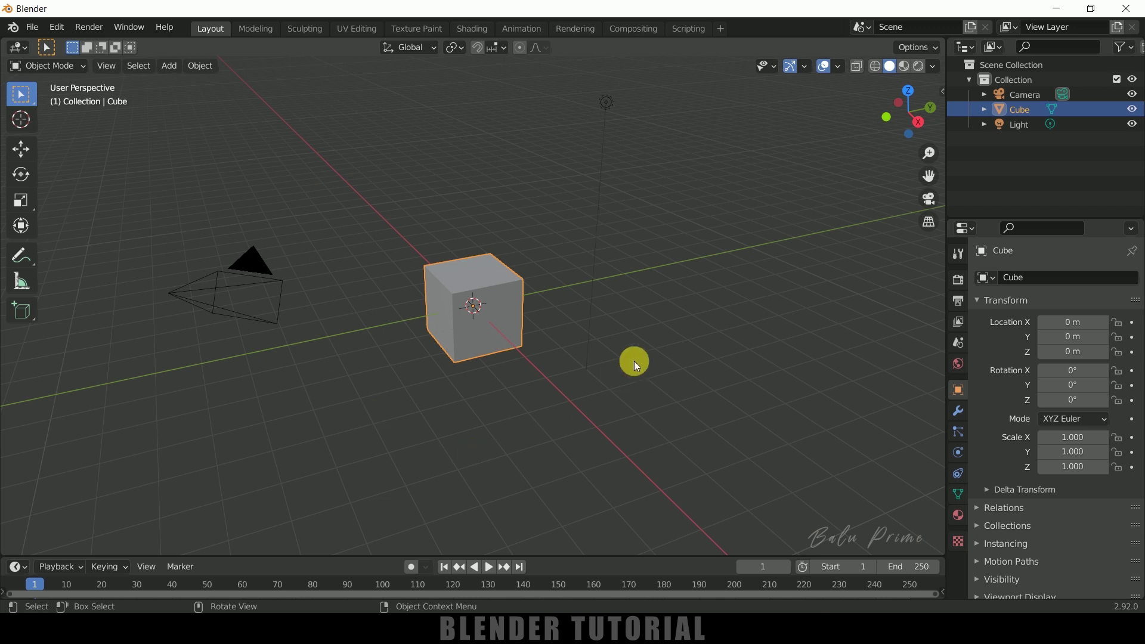
key("a")
key("Delete")
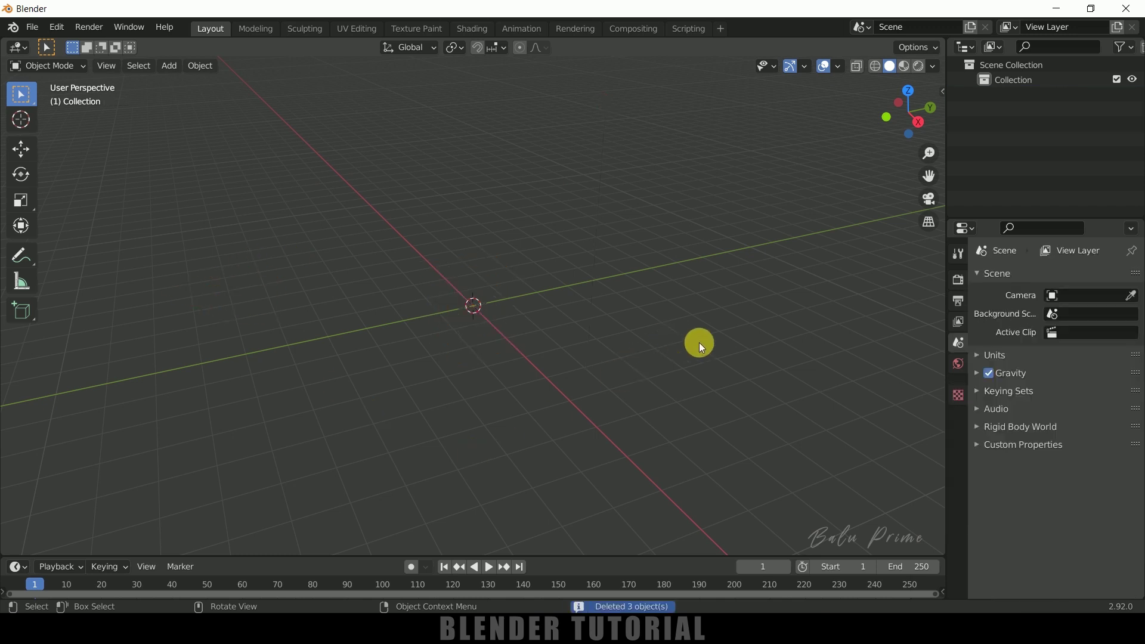
Step: Import the cup model cup_Mesh into the empty scene and select it
middle_click_drag(373, 292, 391, 313)
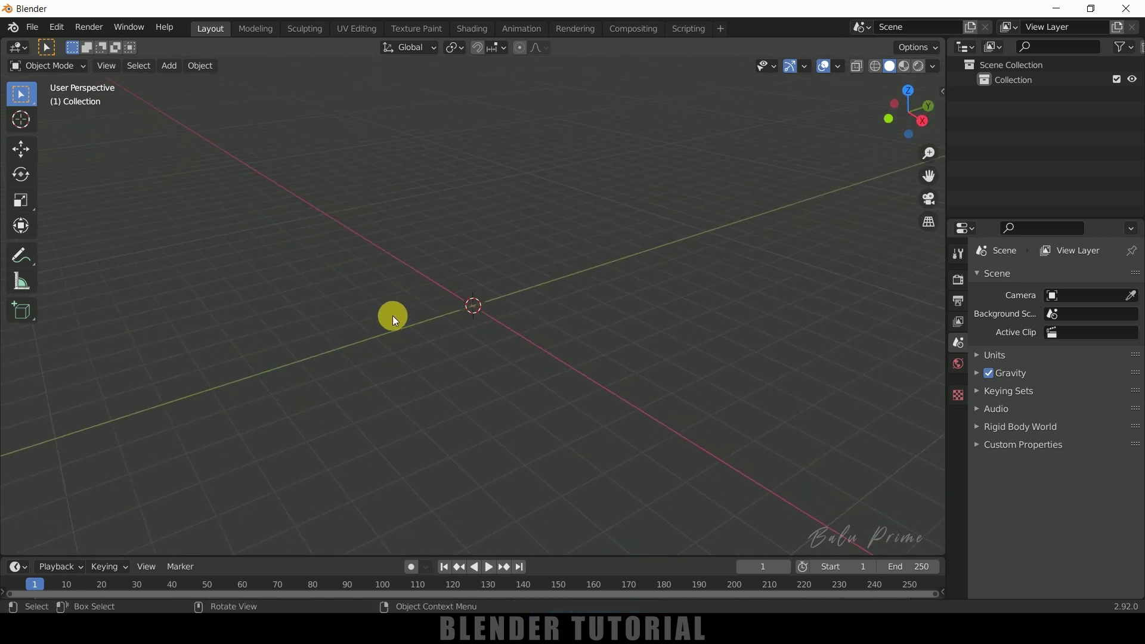
left_click(33, 28)
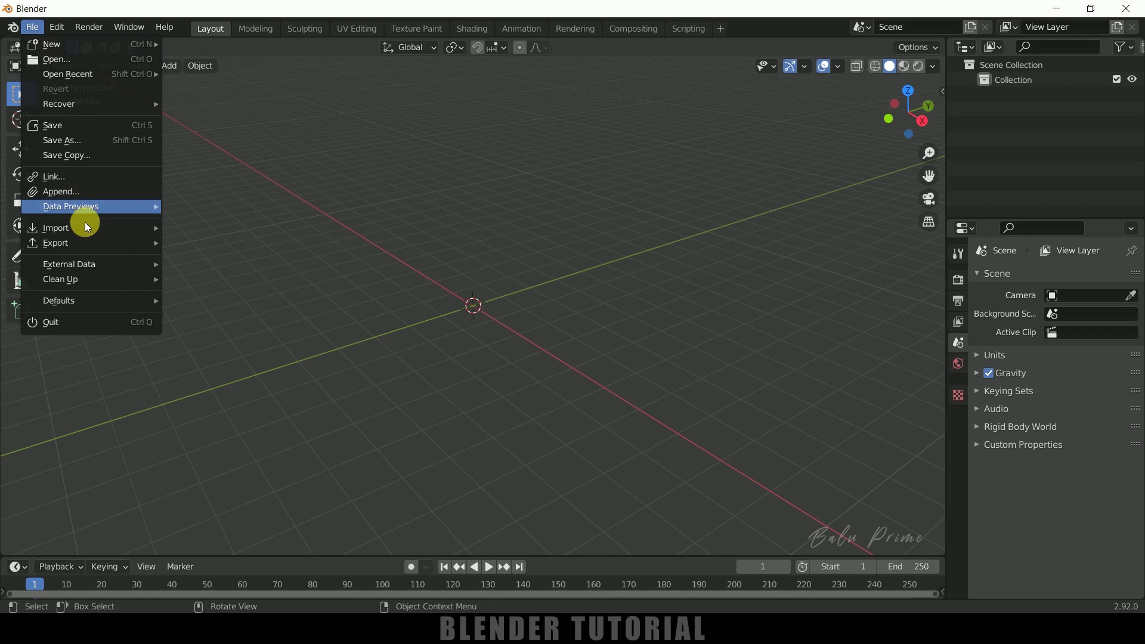
mouse_move(74, 228)
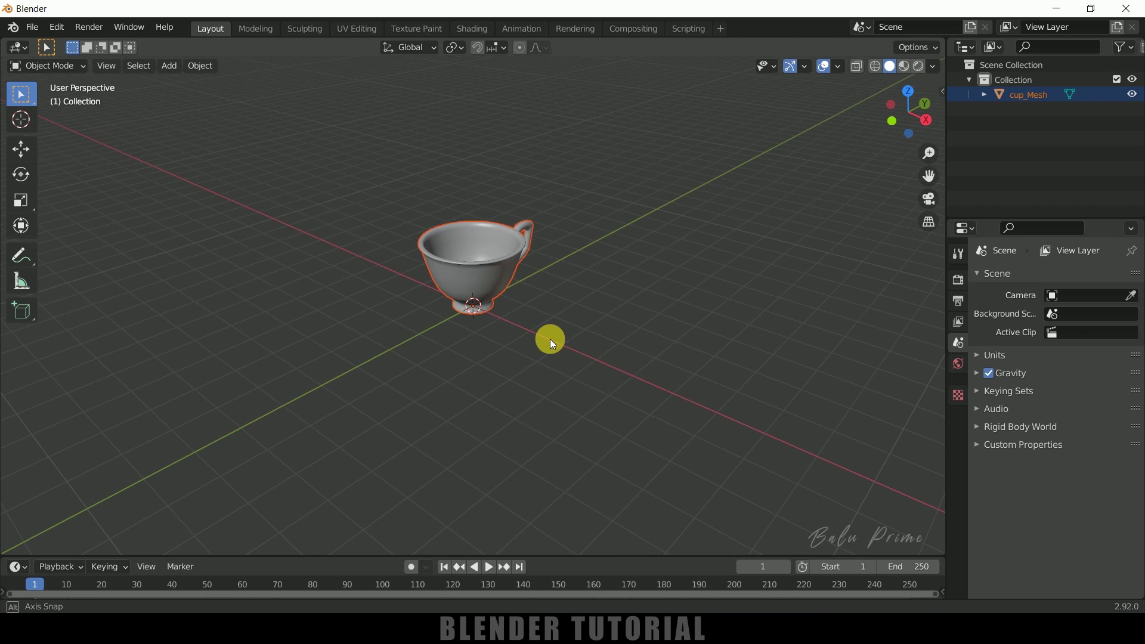
middle_click_drag(550, 339, 564, 388)
left_click(523, 329)
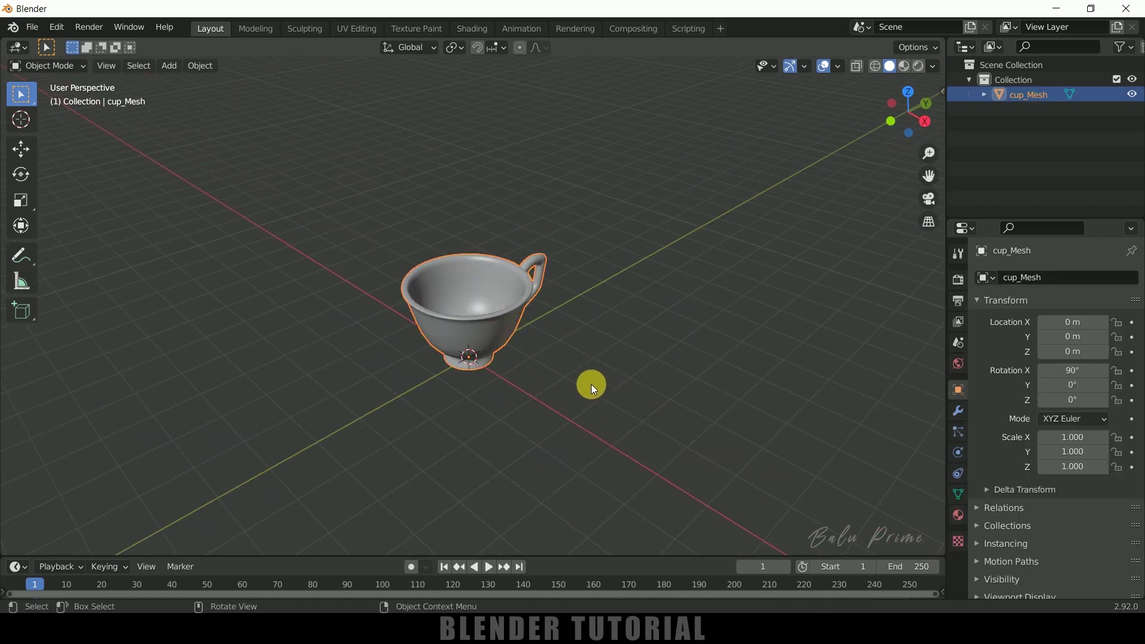
Step: Scale the cup up slightly to about 1.029 and tilt it to about 139° around X
key("s")
left_click(617, 388)
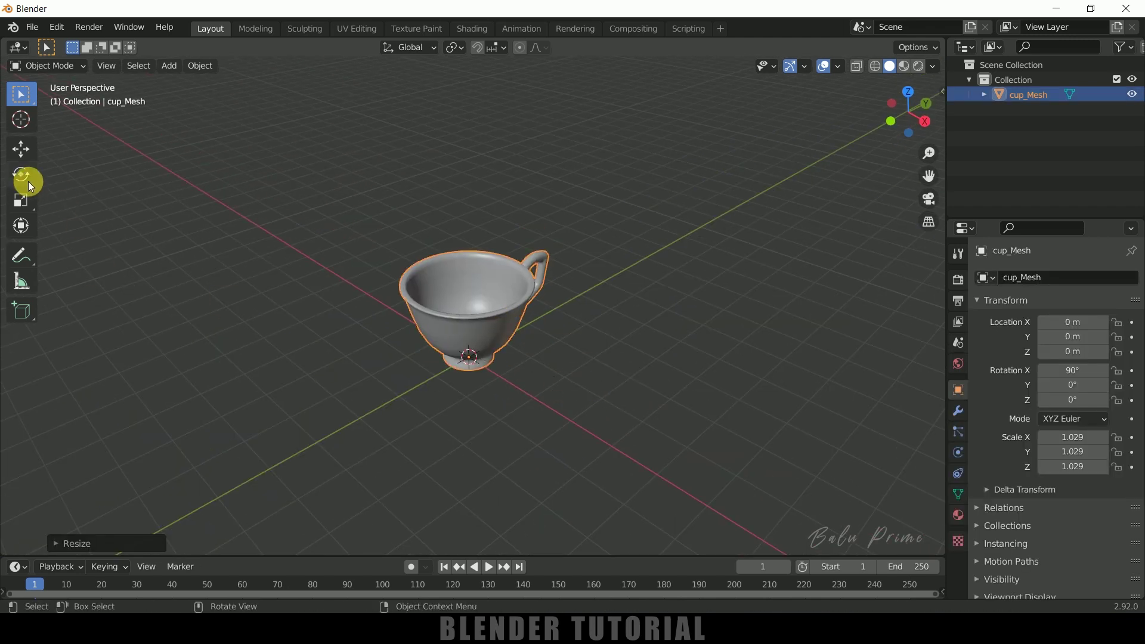
left_click(22, 175)
left_click_drag(445, 324, 584, 399)
middle_click_drag(584, 399, 477, 311)
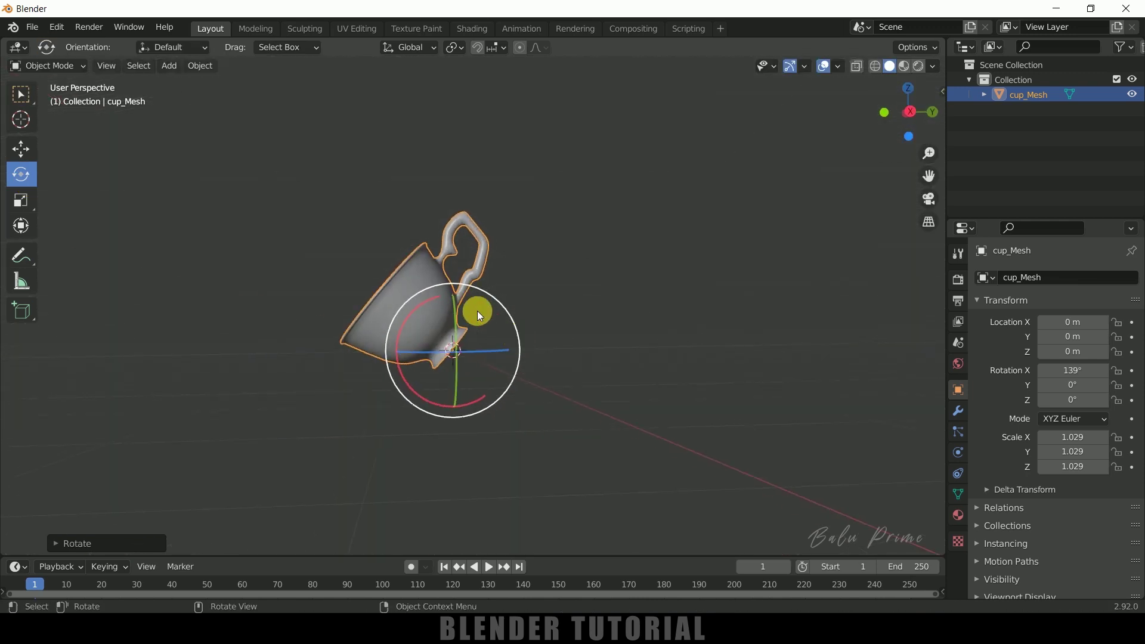
Step: Raise the tilted cup along Z to a height of about 3.39 m
left_click(21, 159)
left_click_drag(445, 285, 473, 138)
middle_click_drag(567, 213, 580, 319)
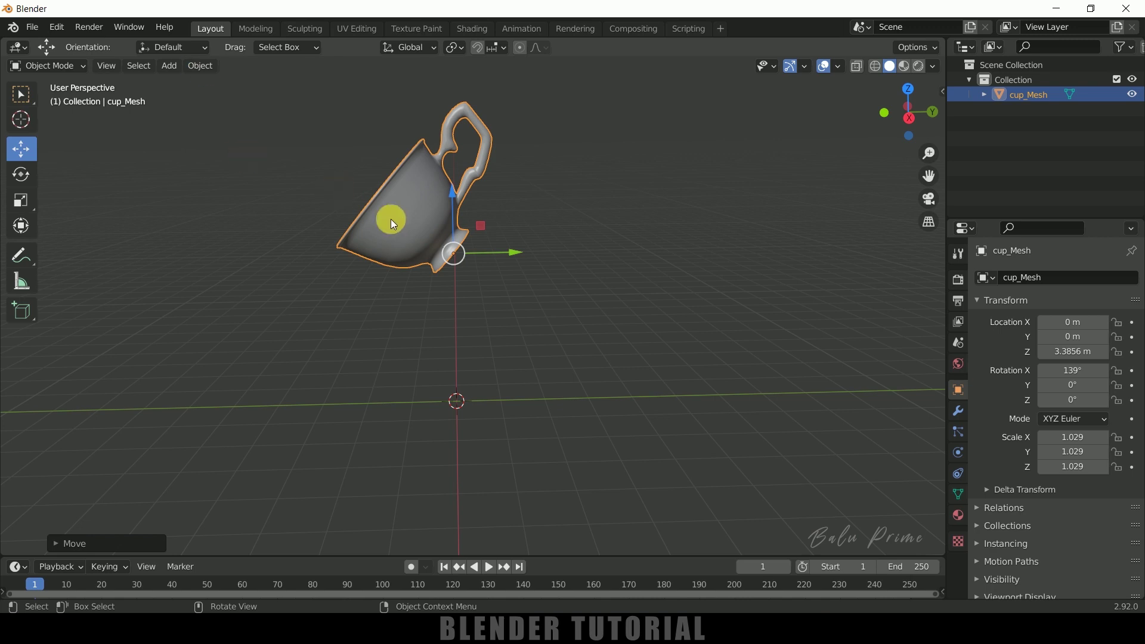
Step: Apply the Quick Liquid effect to the cup to surround it with a liquid domain
left_click(200, 67)
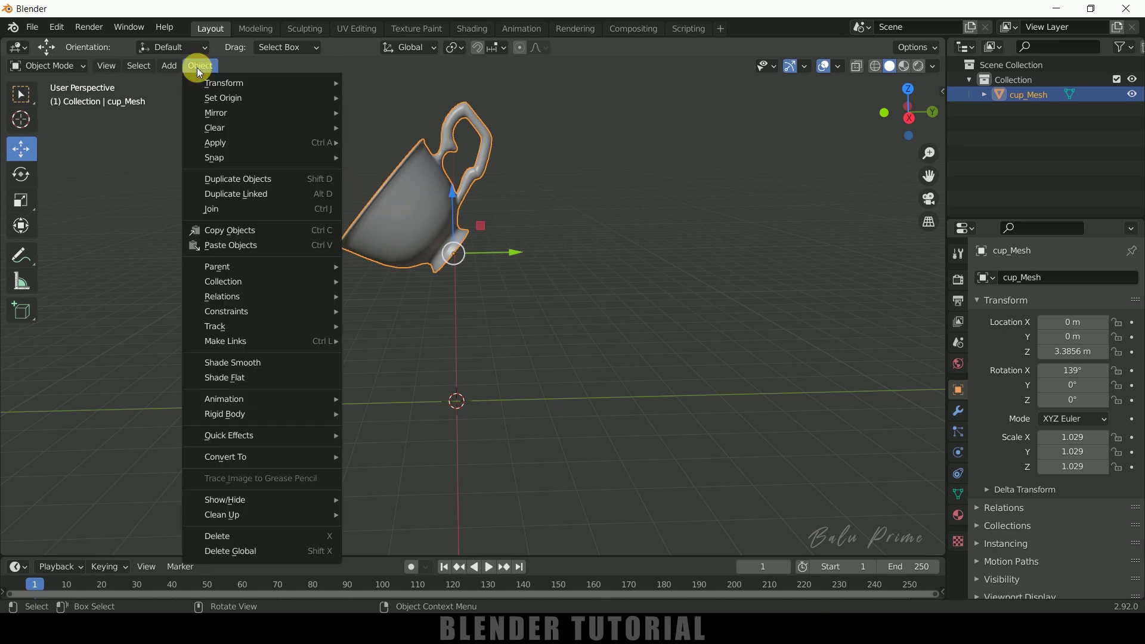
mouse_move(267, 437)
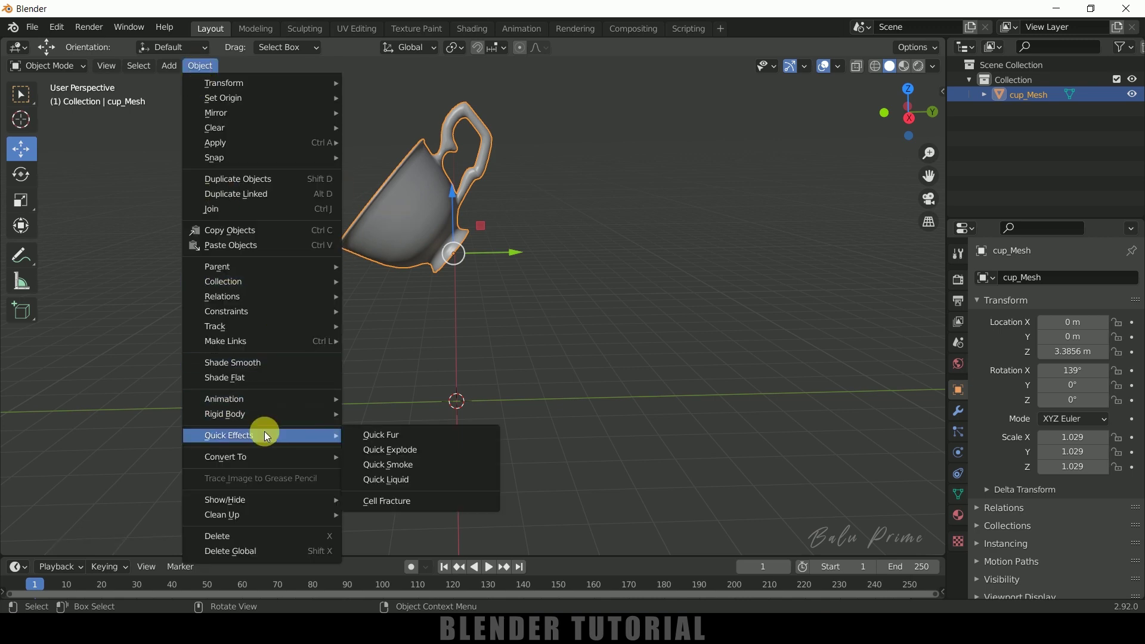
left_click(385, 480)
middle_click_drag(276, 363, 309, 242)
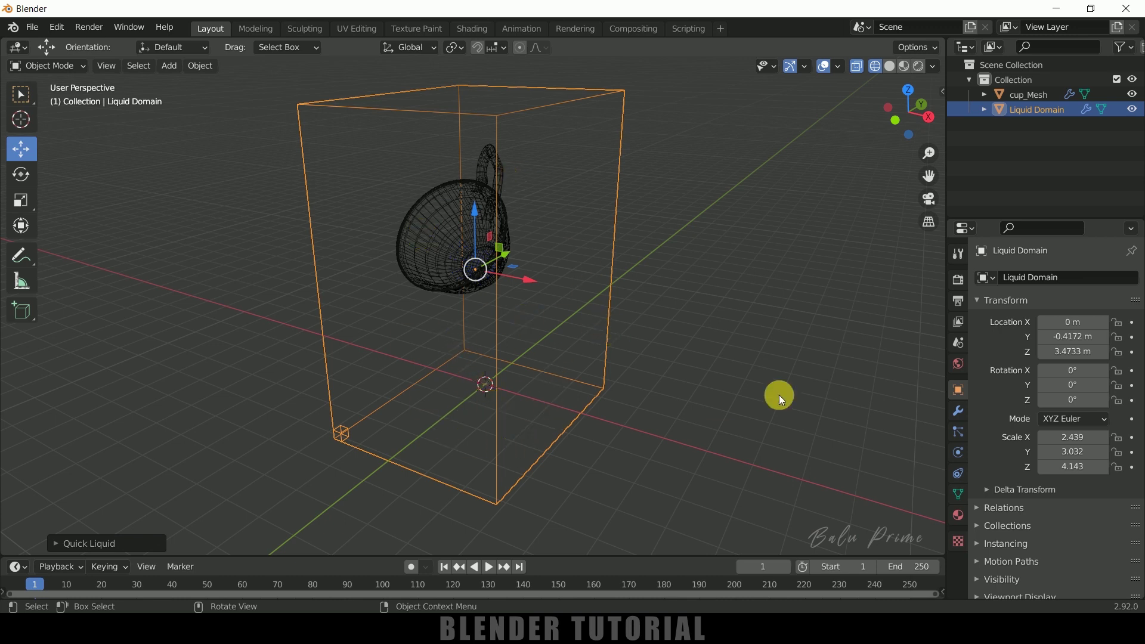
middle_click_drag(779, 395, 577, 338)
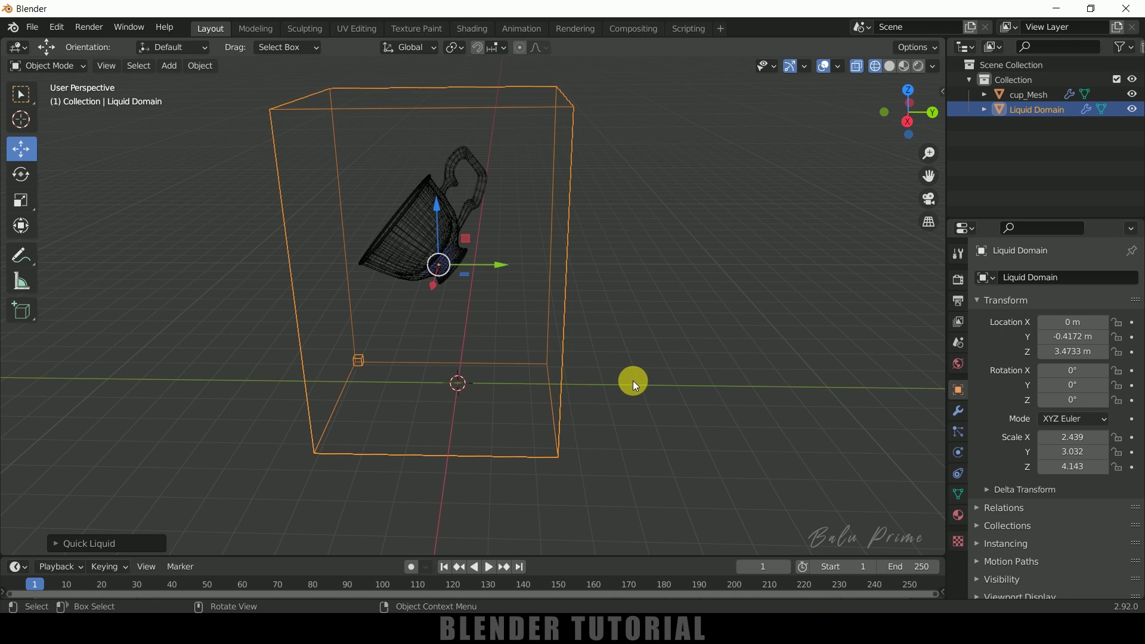
middle_click_drag(634, 385, 711, 302)
Step: Scale the liquid domain up uniformly to about 3.64 in X, 4.53 in Y and 6.19 in Z
left_click(613, 304)
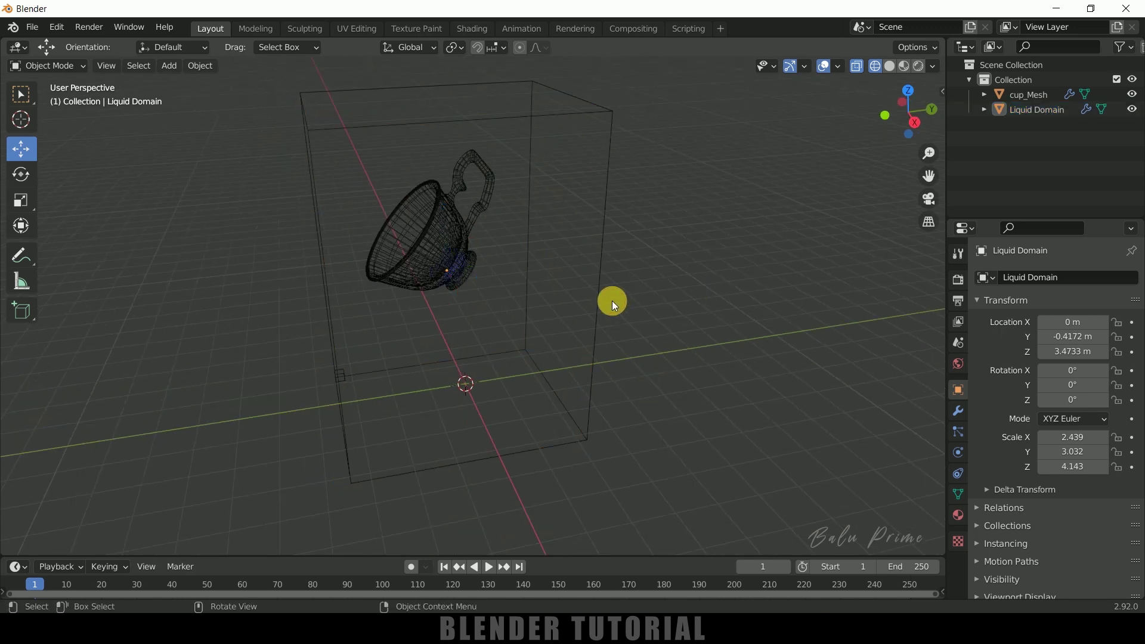
left_click(597, 292)
key("s")
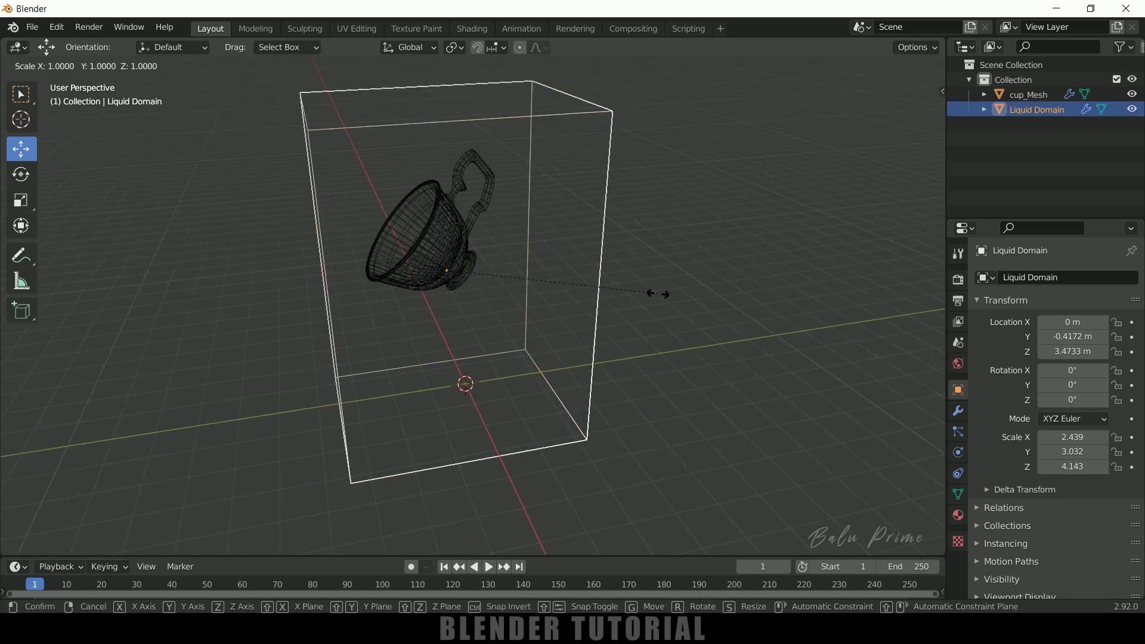
left_click(763, 289)
middle_click_drag(760, 294, 732, 291)
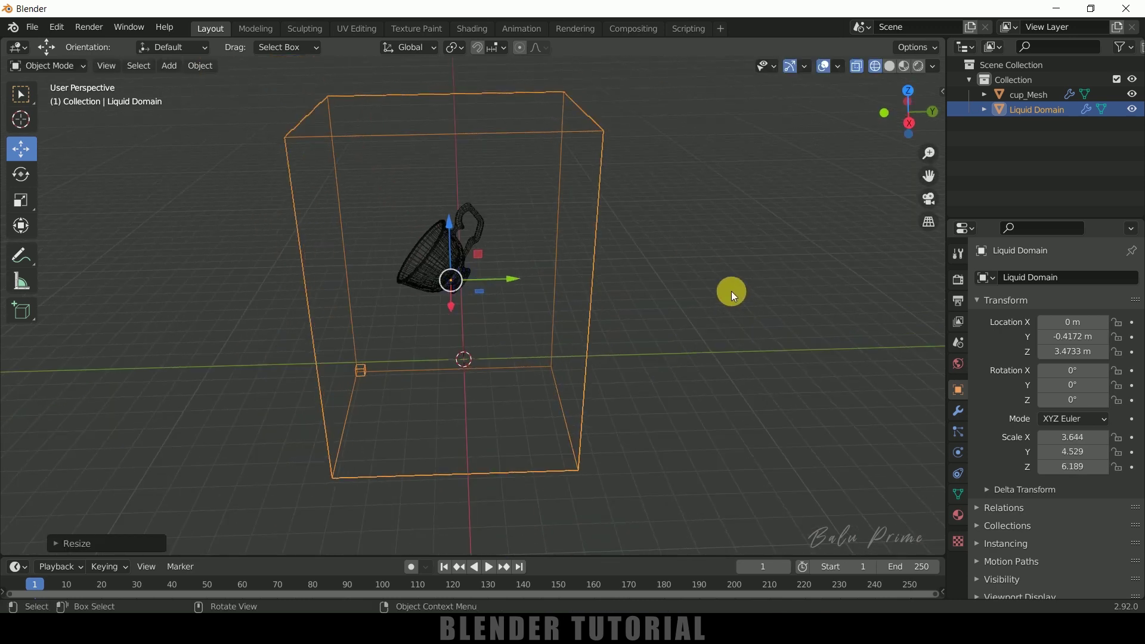
Step: Stretch the liquid domain to a scale of about 7.69 along X and 8.92 along Y
key("s")
key("x")
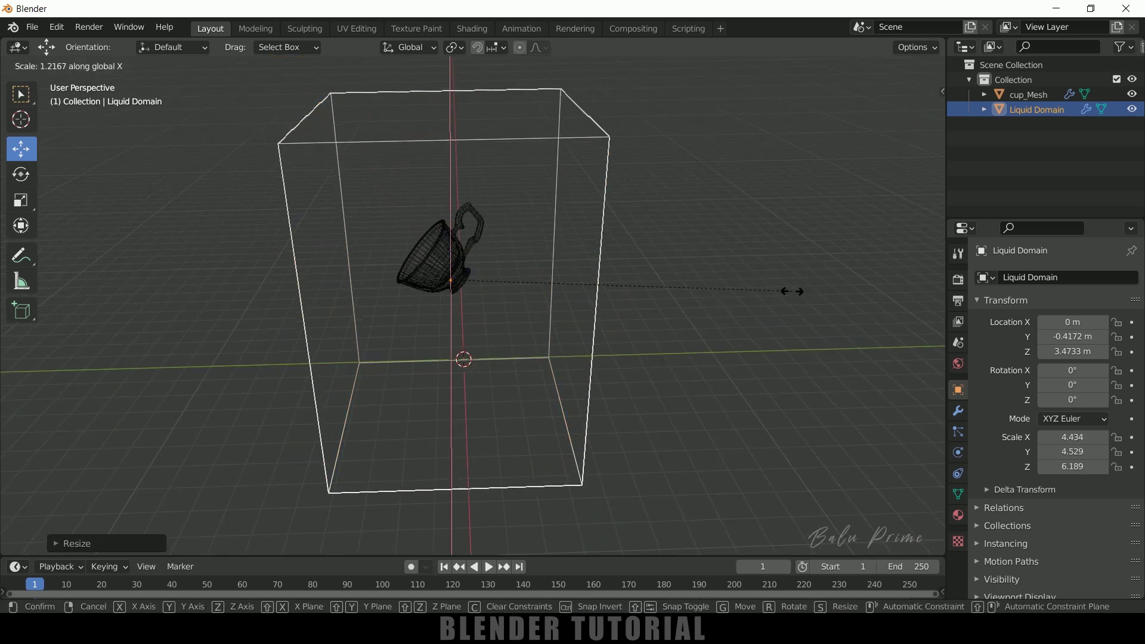
left_click(102, 274)
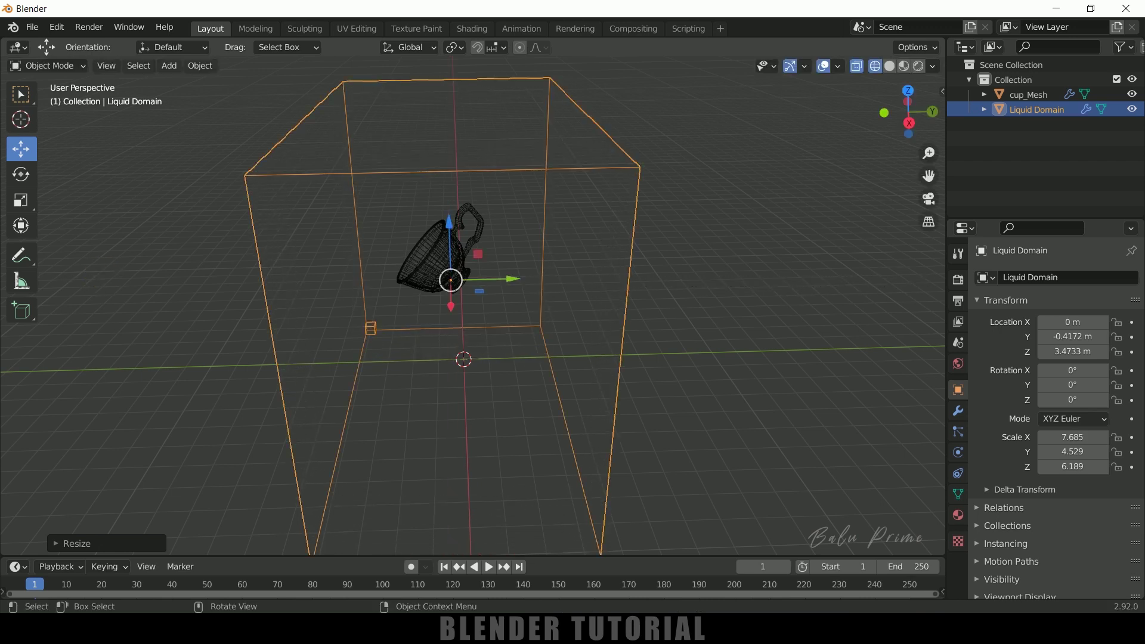
key("s")
key("y")
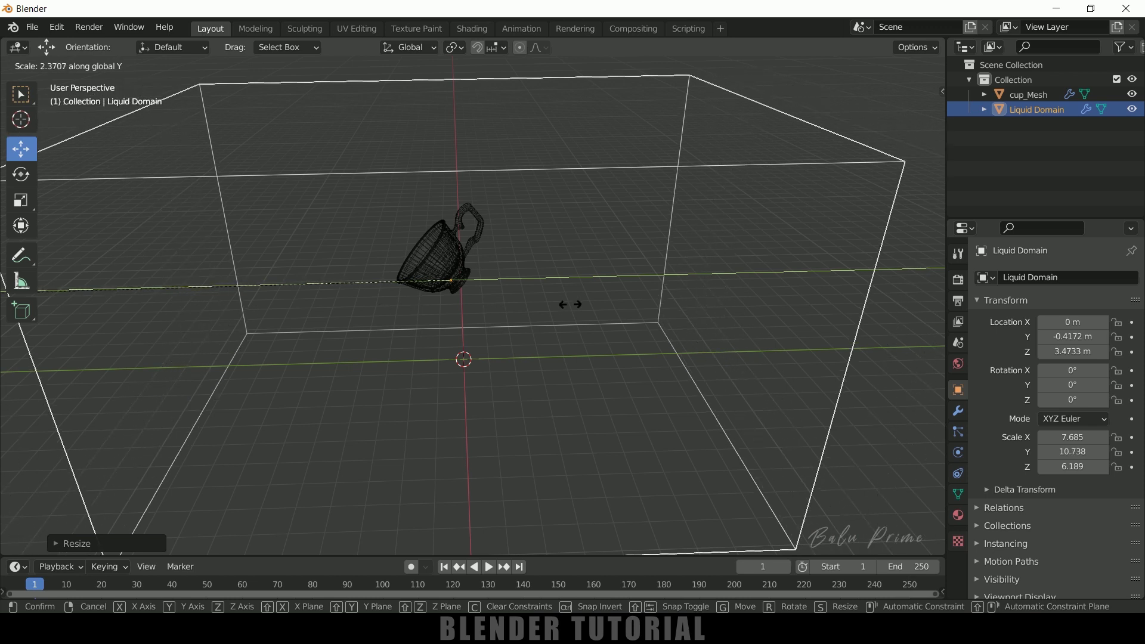
left_click(707, 292)
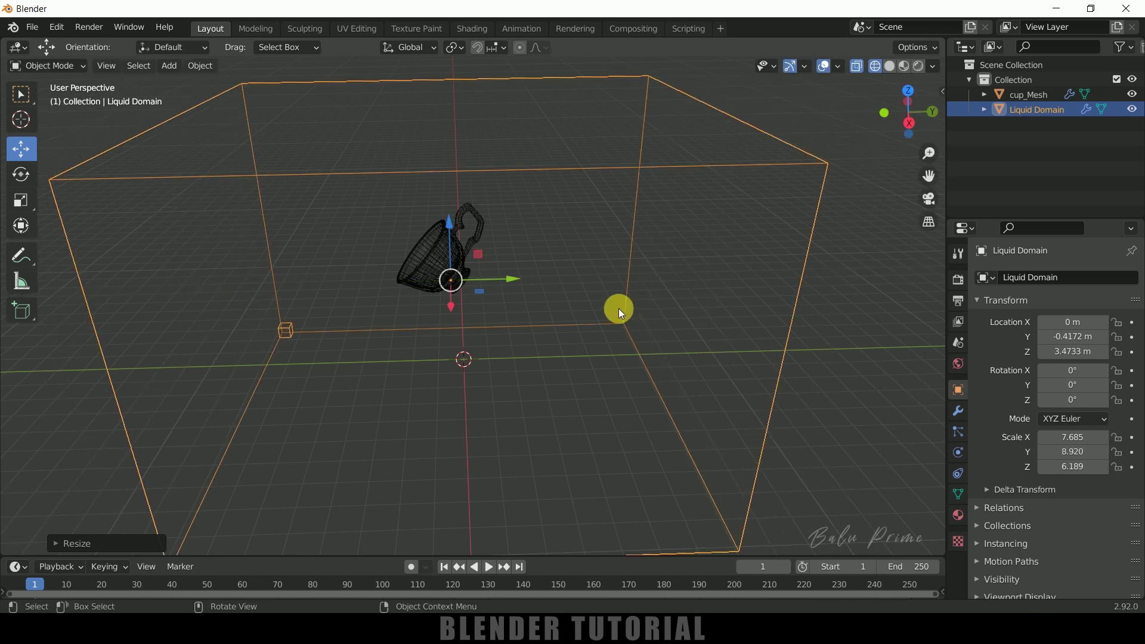
Step: Move the liquid domain up along Z in the right orthographic view so its floor sits lower around the cup's scene origin
key("KP_3")
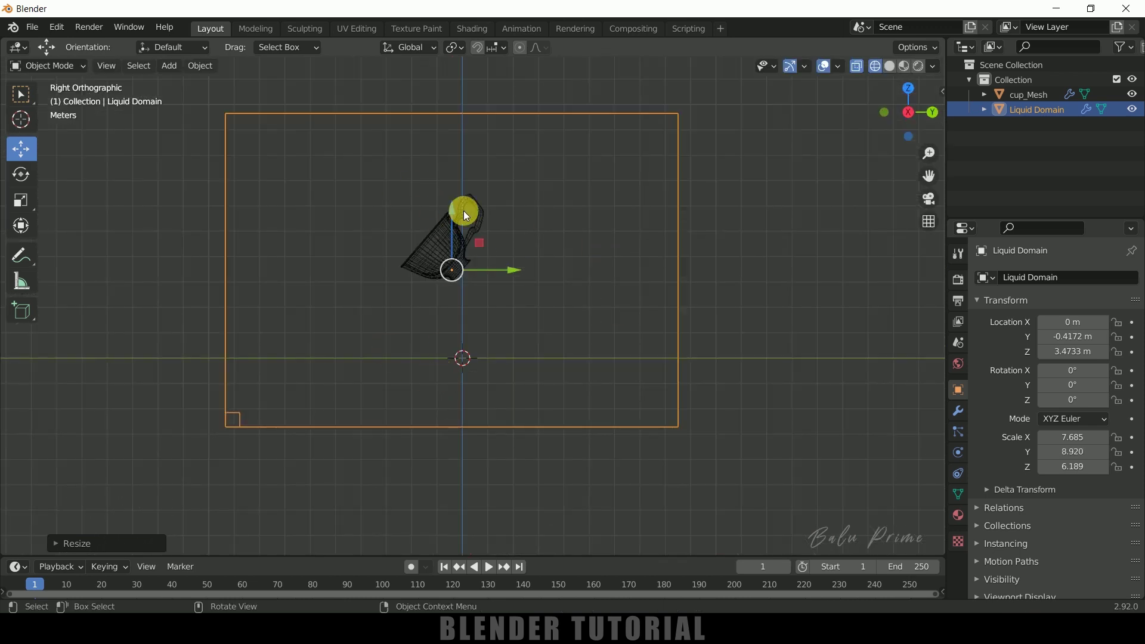
left_click_drag(453, 210, 465, 135)
middle_click_drag(387, 227, 695, 366)
Step: Choose Geometry as the flow behavior in the cup's fluid physics settings
left_click(413, 250)
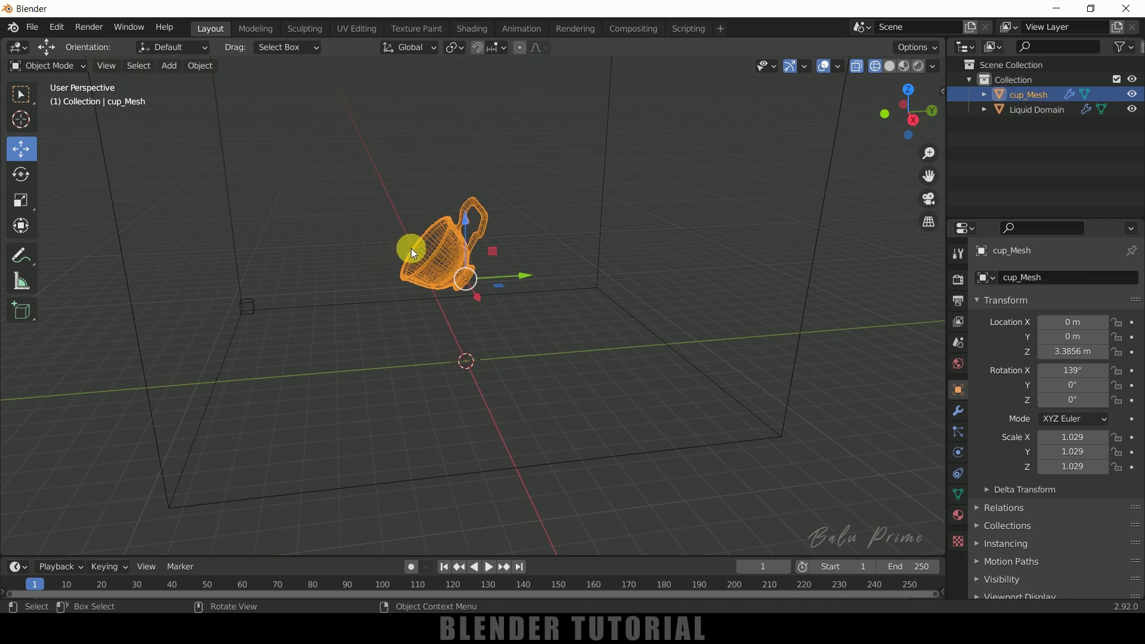
left_click(956, 449)
scroll(1026, 457, "down", 3)
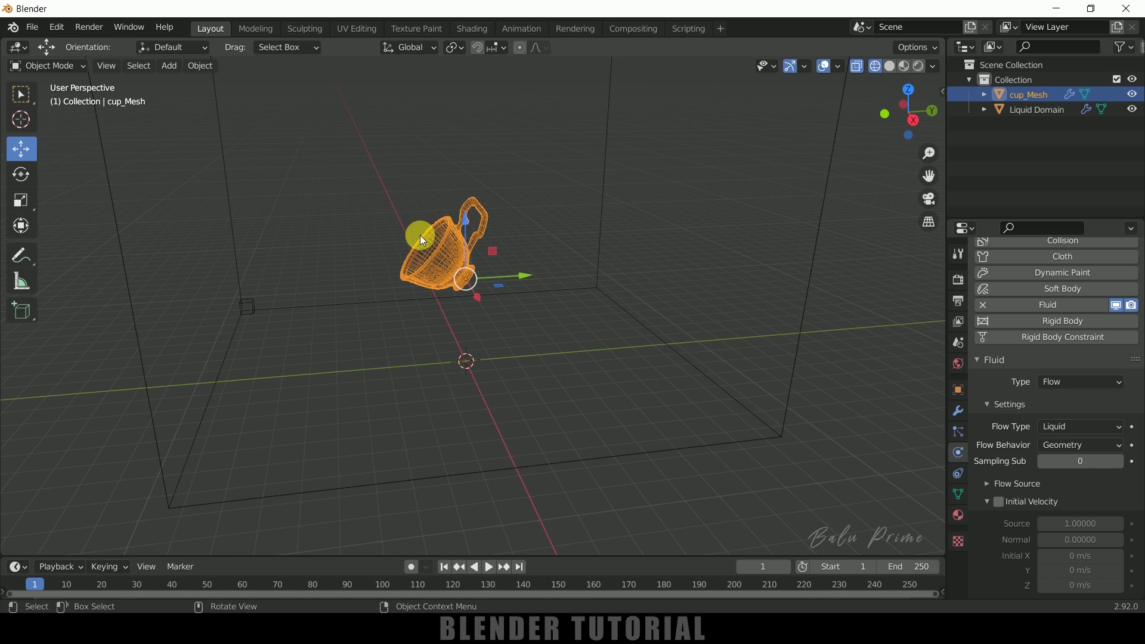
left_click(1072, 447)
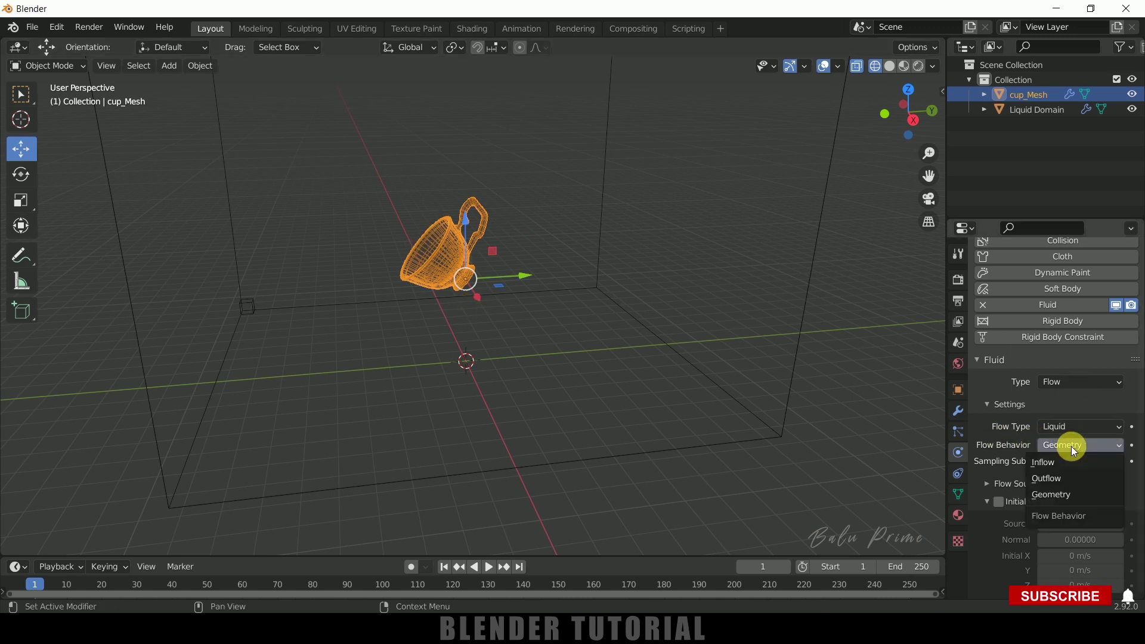
left_click(1054, 496)
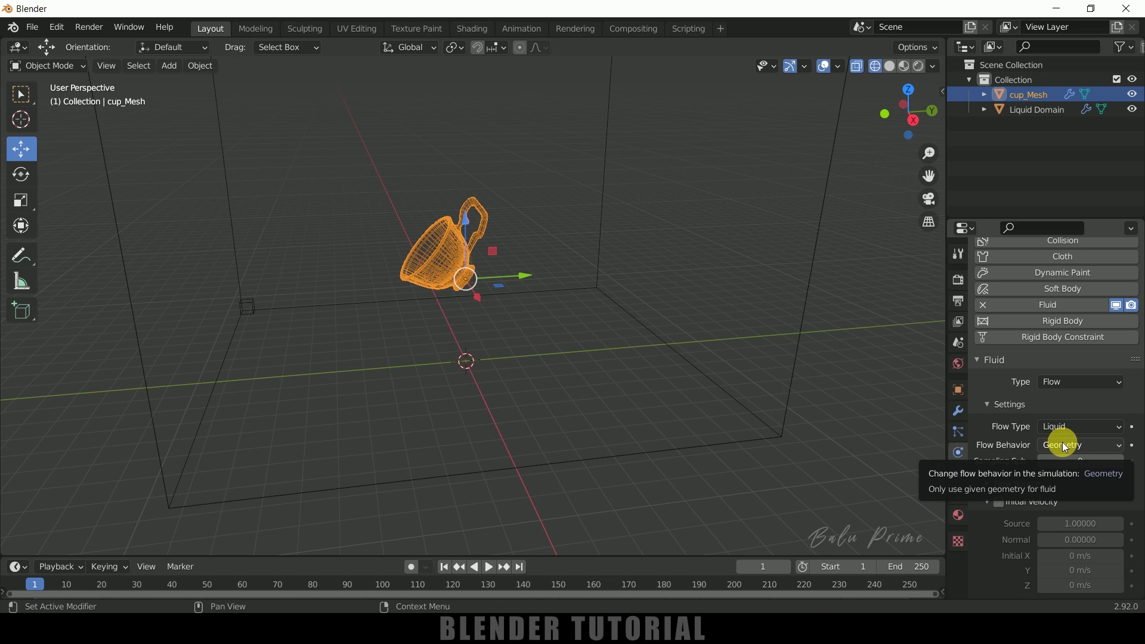
Step: Select the liquid domain and set its fluid resolution divisions to 128
left_click(804, 313)
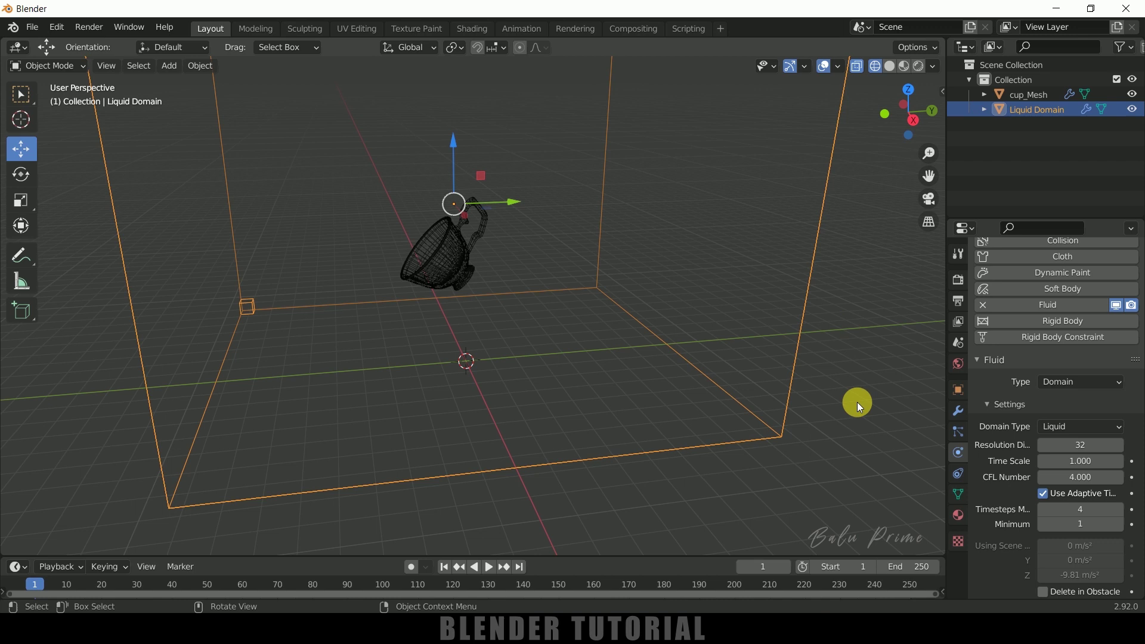
scroll(1014, 430, "down", 1)
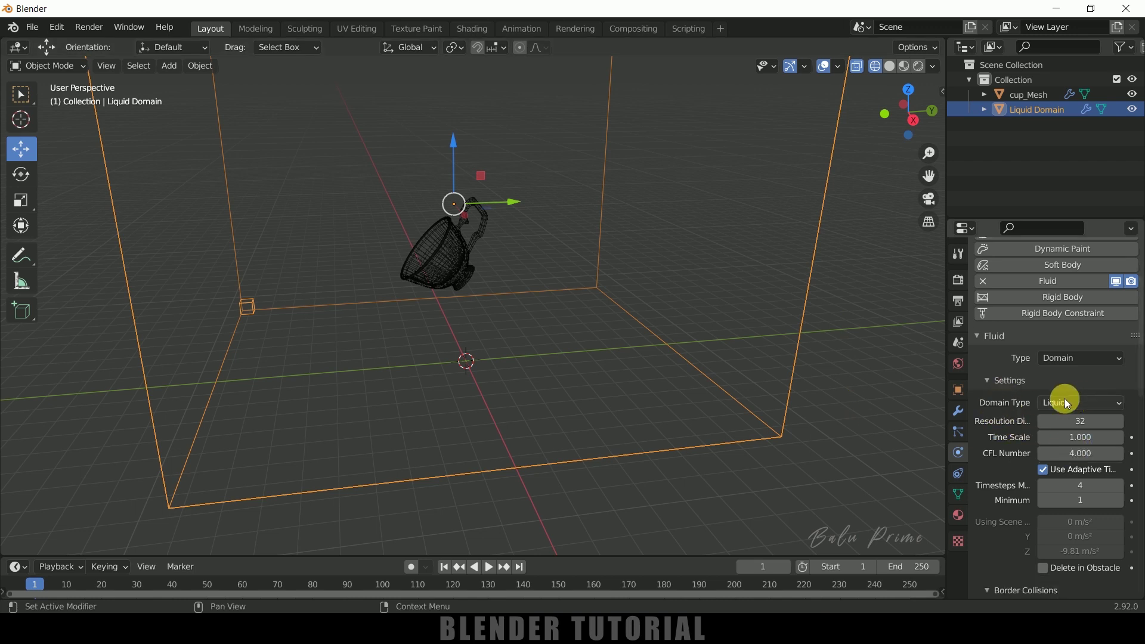
left_click(1091, 422)
key("BackSpace")
type("128")
key("Return")
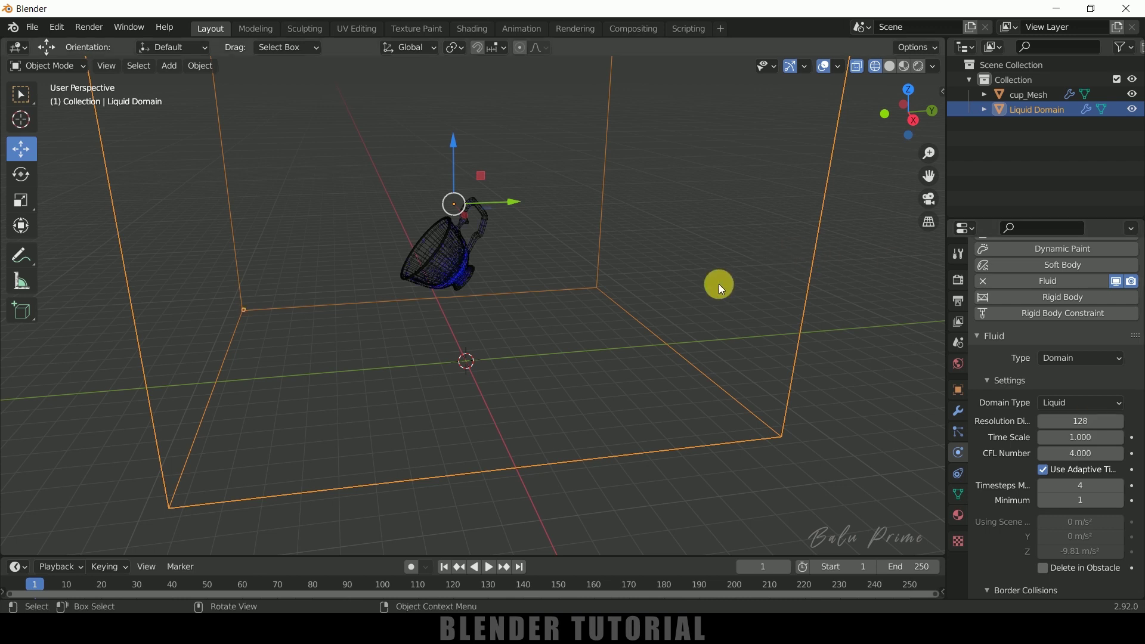
middle_click_drag(549, 312, 598, 344)
middle_click_drag(772, 330, 662, 307)
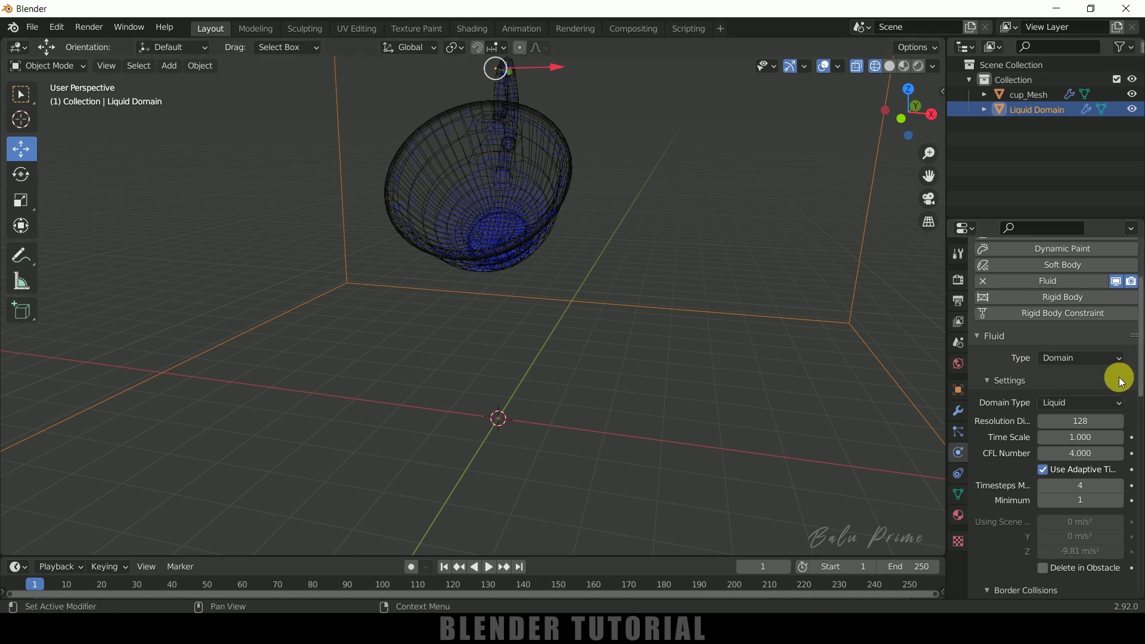
Step: Raise the liquid domain's resolution divisions to 256
left_click(1098, 425)
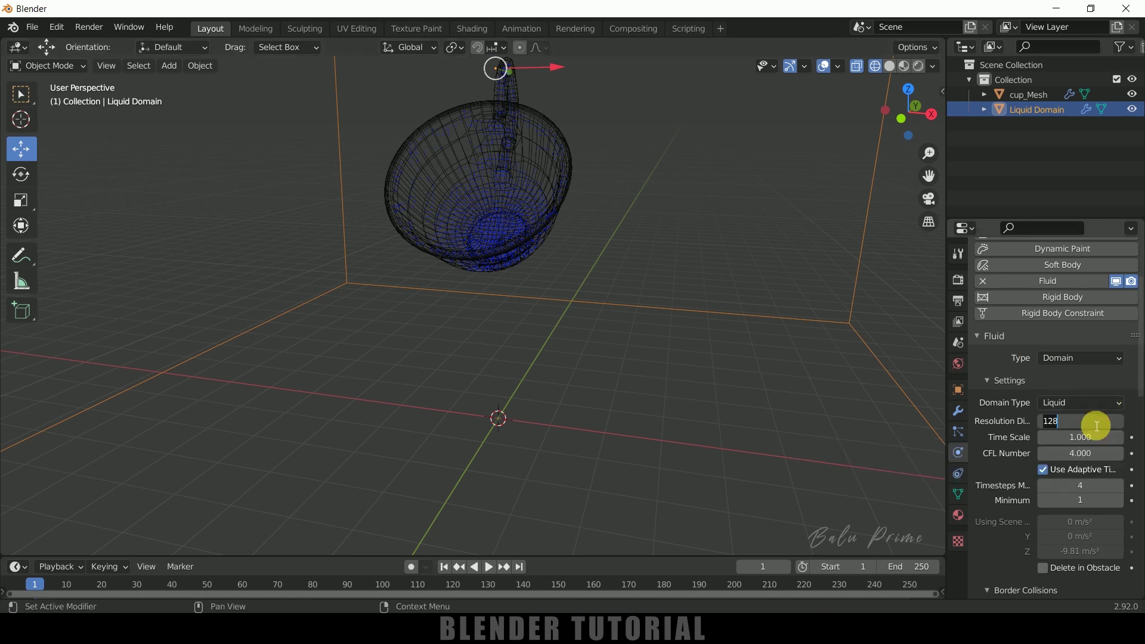
type("256")
key("Return")
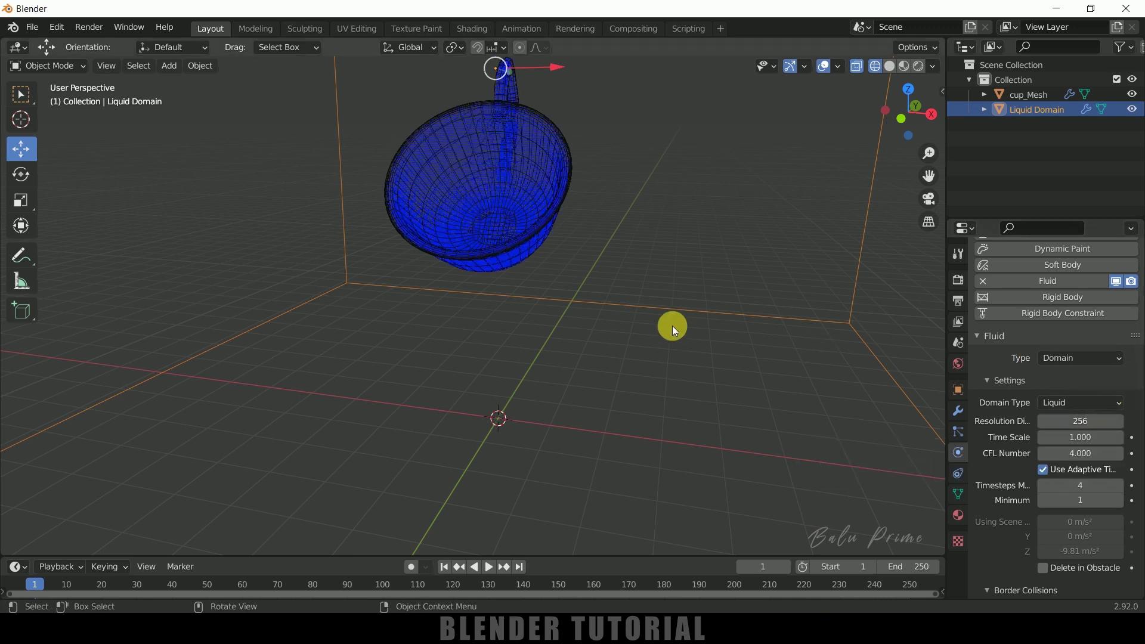
middle_click_drag(672, 325, 388, 261)
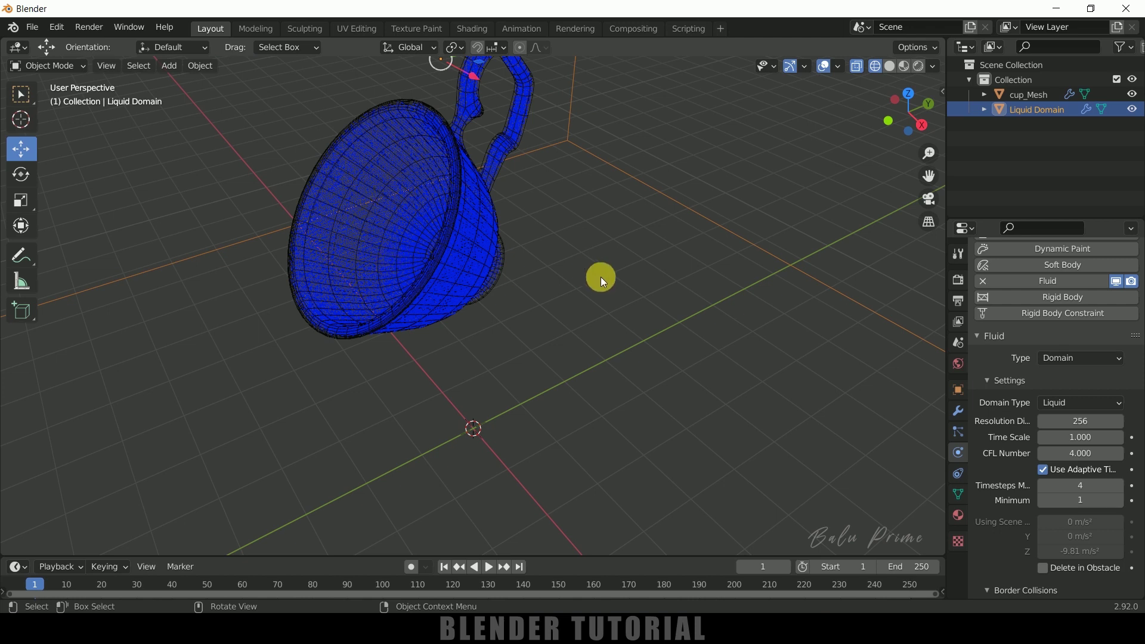
middle_click_drag(600, 277, 694, 326)
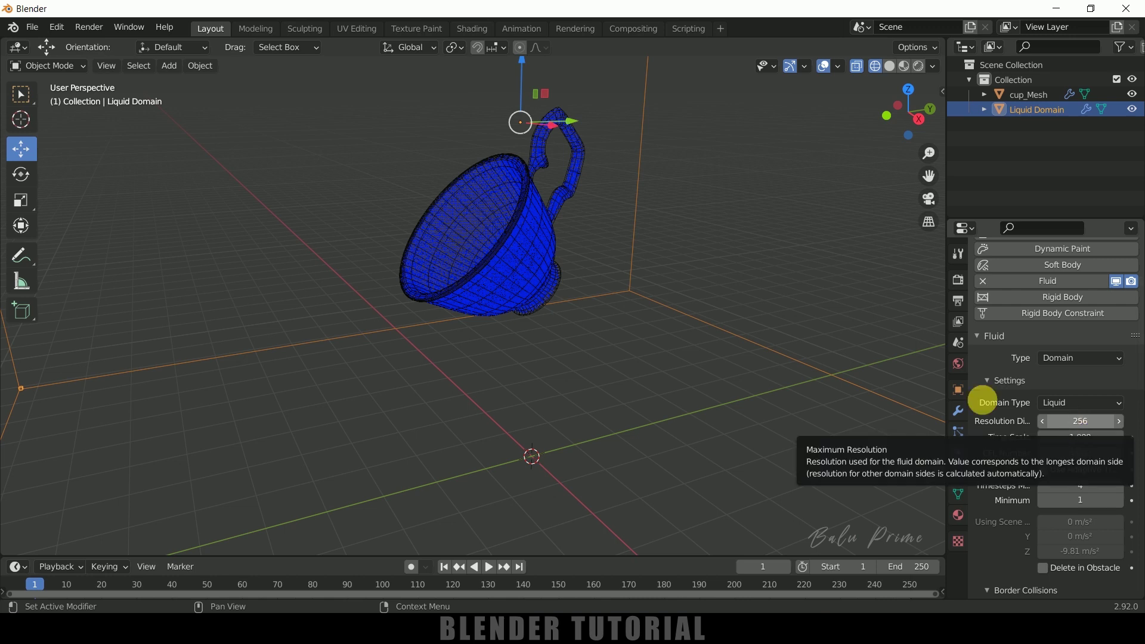
Step: Enable mesh generation for the liquid domain in its fluid physics settings
middle_click_drag(772, 381, 754, 368)
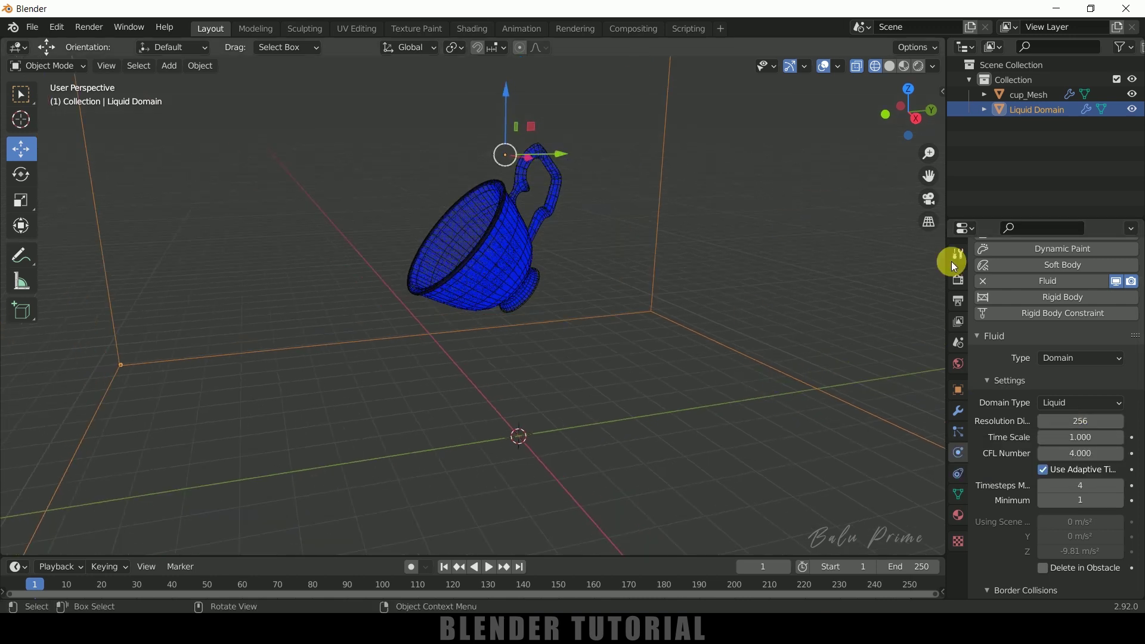
scroll(1002, 429, "down", 10)
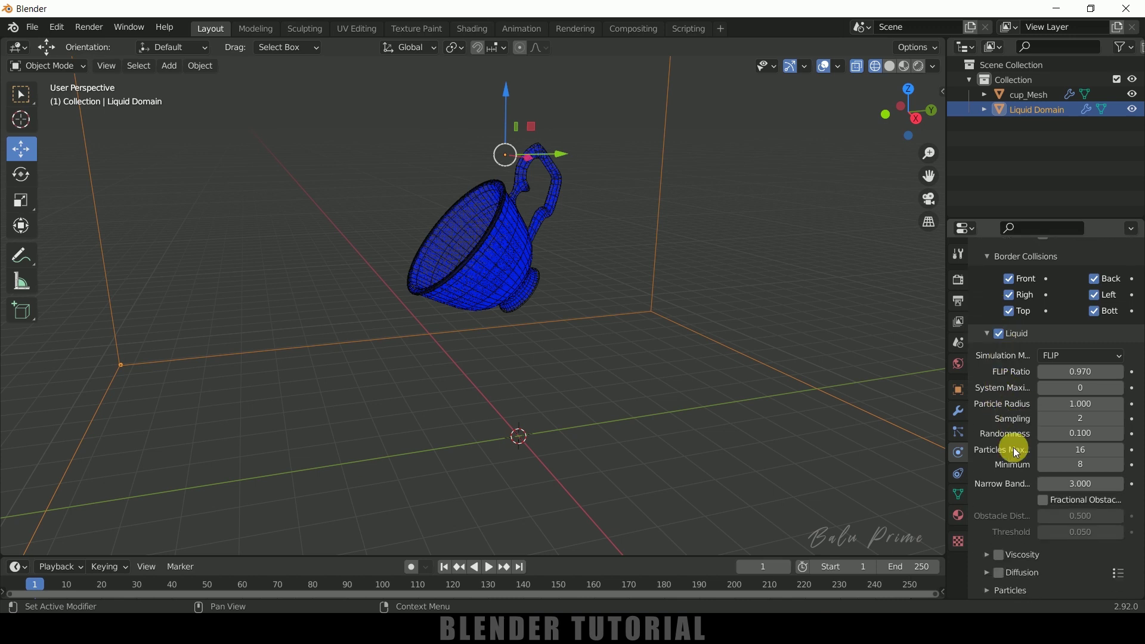
scroll(1019, 465, "down", 4)
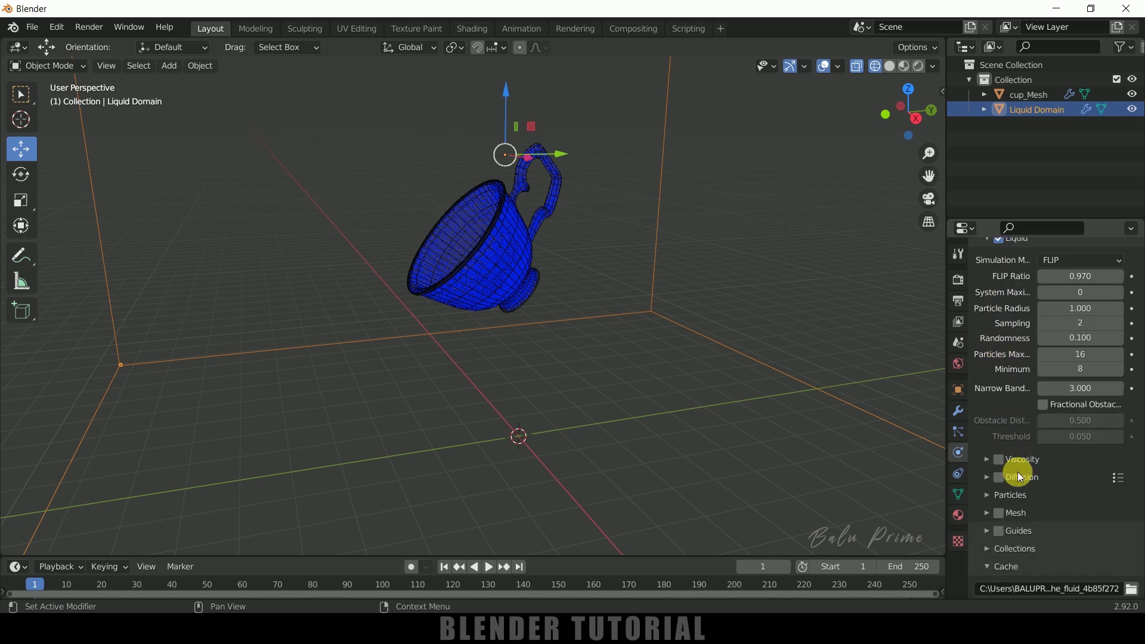
left_click(1008, 514)
Step: Switch the viewport to solid shading and inspect the cup-shaped liquid mesh from several angles
mouse_move(531, 319)
middle_mouse_down()
mouse_move(642, 337)
mouse_move(430, 323)
mouse_move(571, 324)
mouse_move(557, 347)
mouse_move(573, 343)
middle_mouse_up()
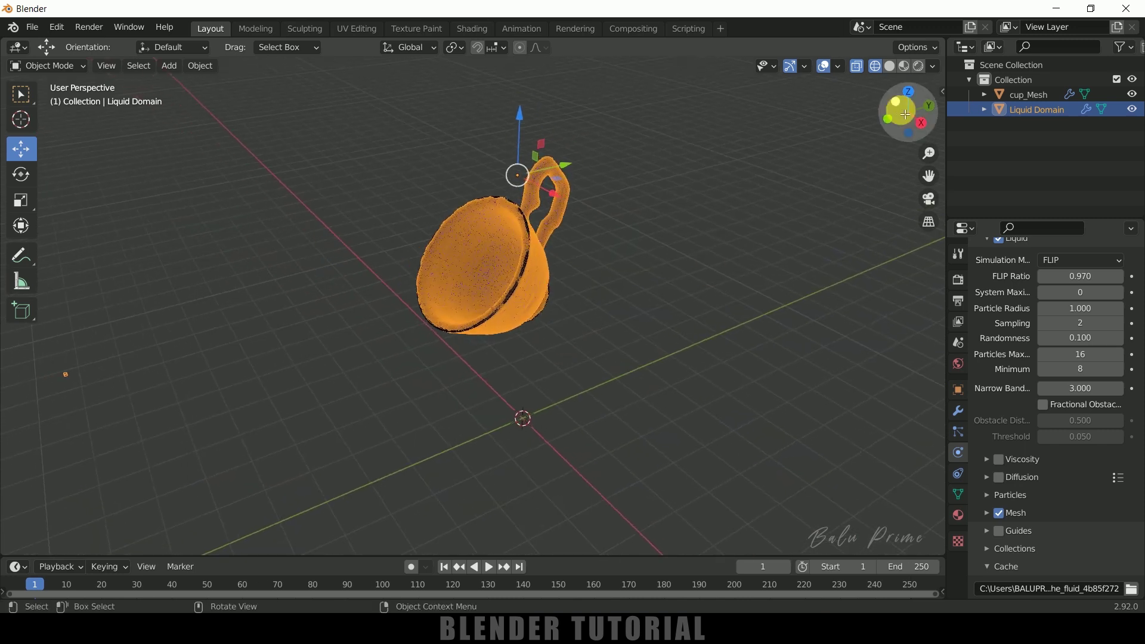
left_click(891, 65)
mouse_move(769, 209)
middle_mouse_down()
mouse_move(658, 250)
mouse_move(678, 241)
mouse_move(704, 265)
mouse_move(628, 317)
mouse_move(609, 314)
mouse_move(533, 177)
middle_mouse_up()
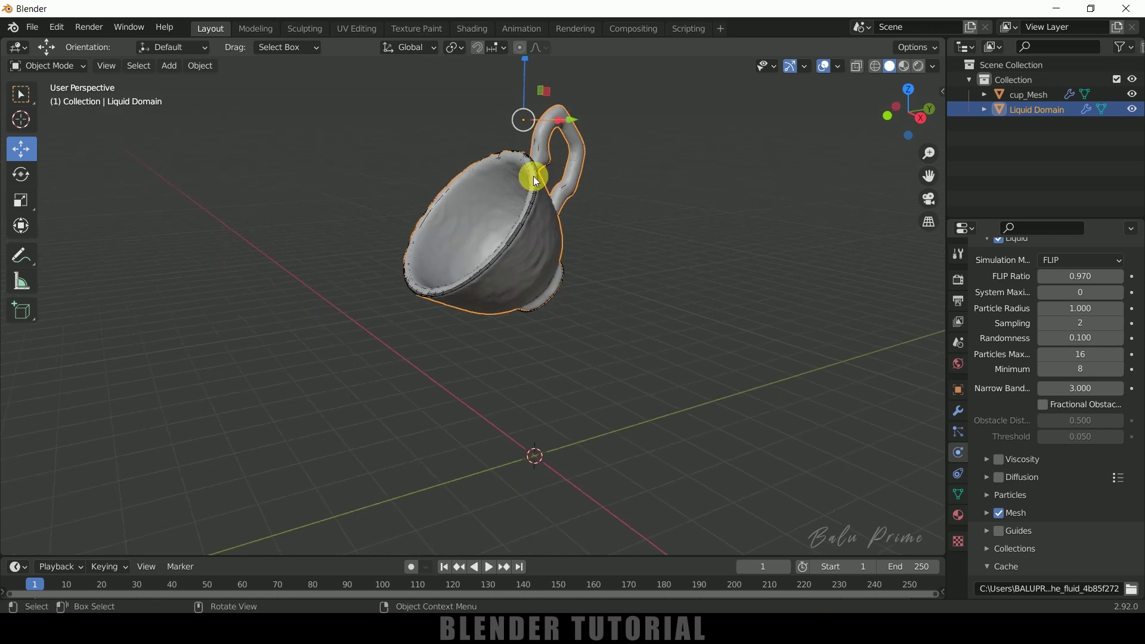
left_click(1028, 94)
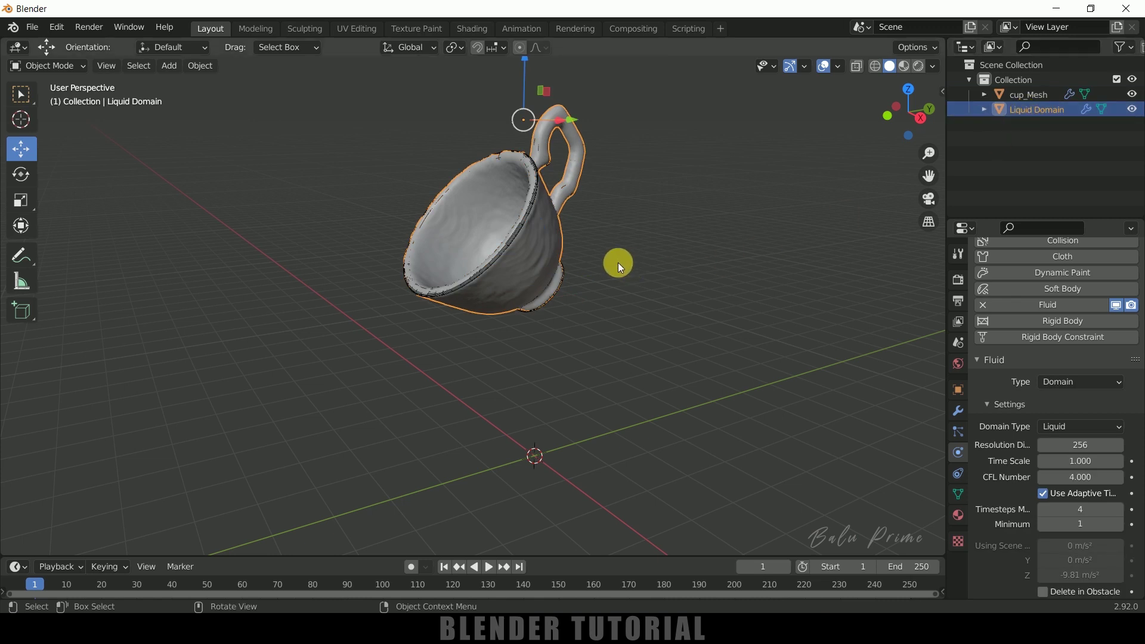
middle_click_drag(618, 263, 602, 348)
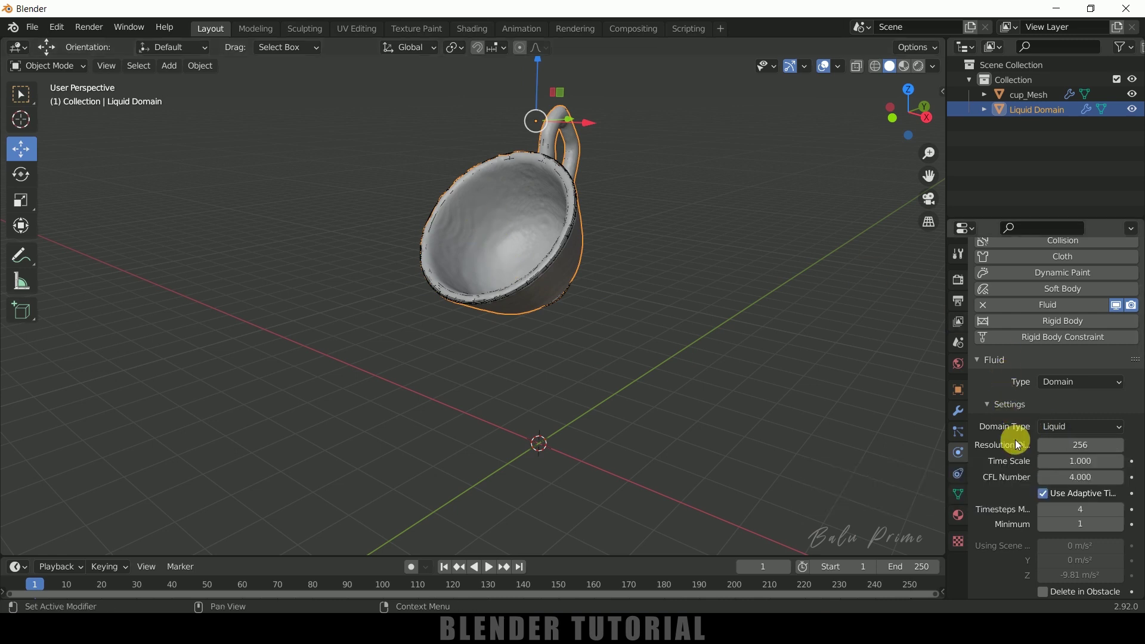
Step: Set the liquid domain's fluid cache directory to D:\youtube\cup liquid\
scroll(1004, 470, "down", 8)
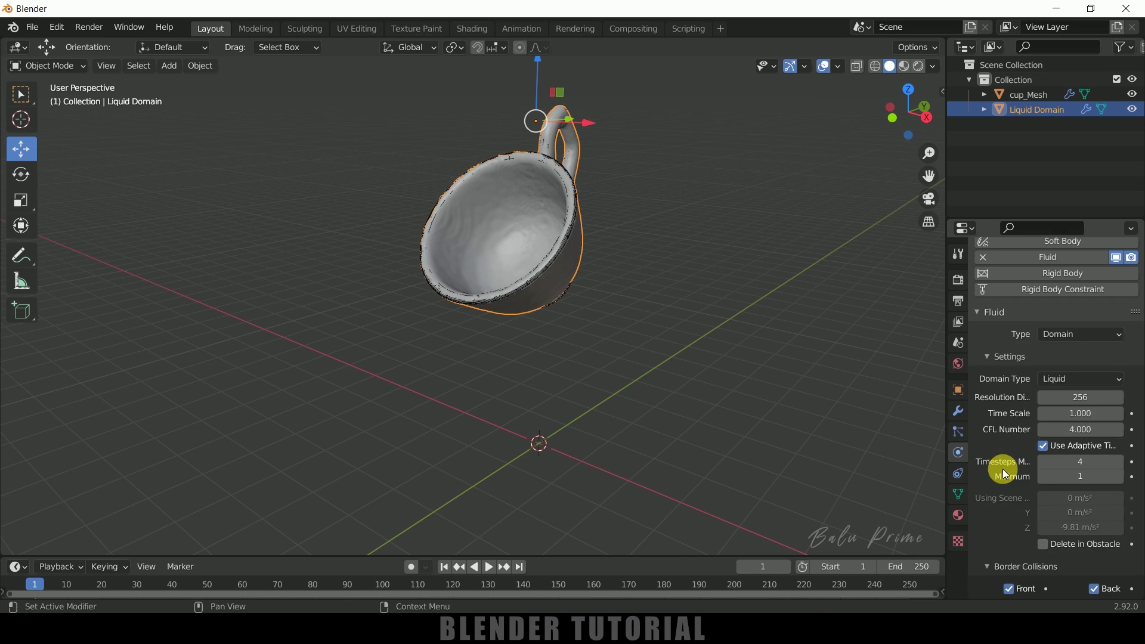
scroll(1007, 476, "down", 10)
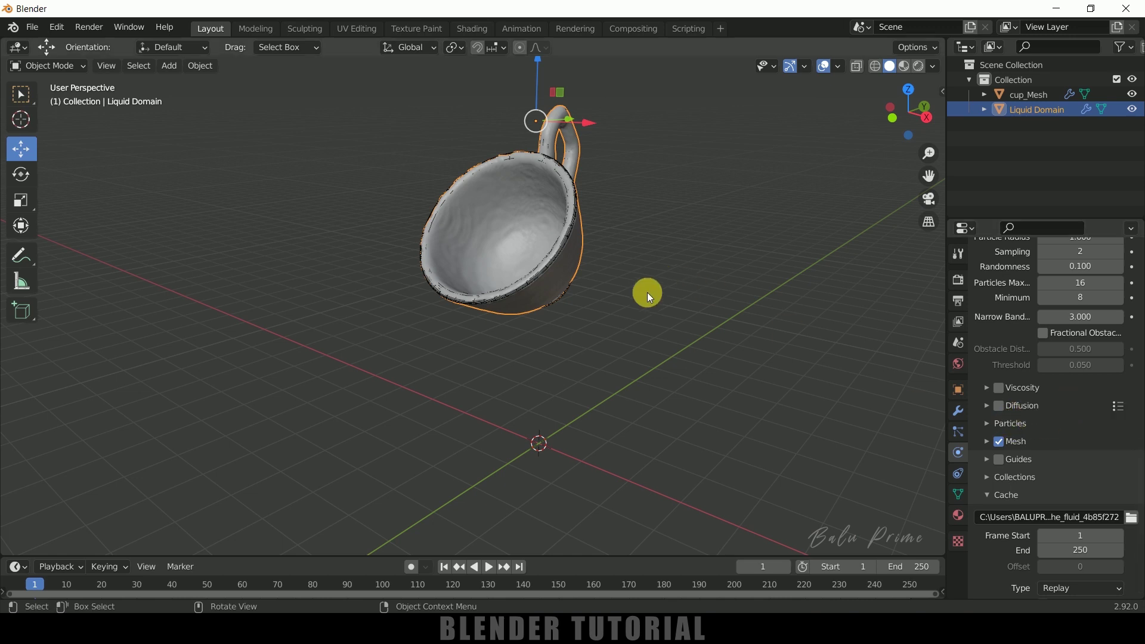
scroll(1046, 424, "down", 2)
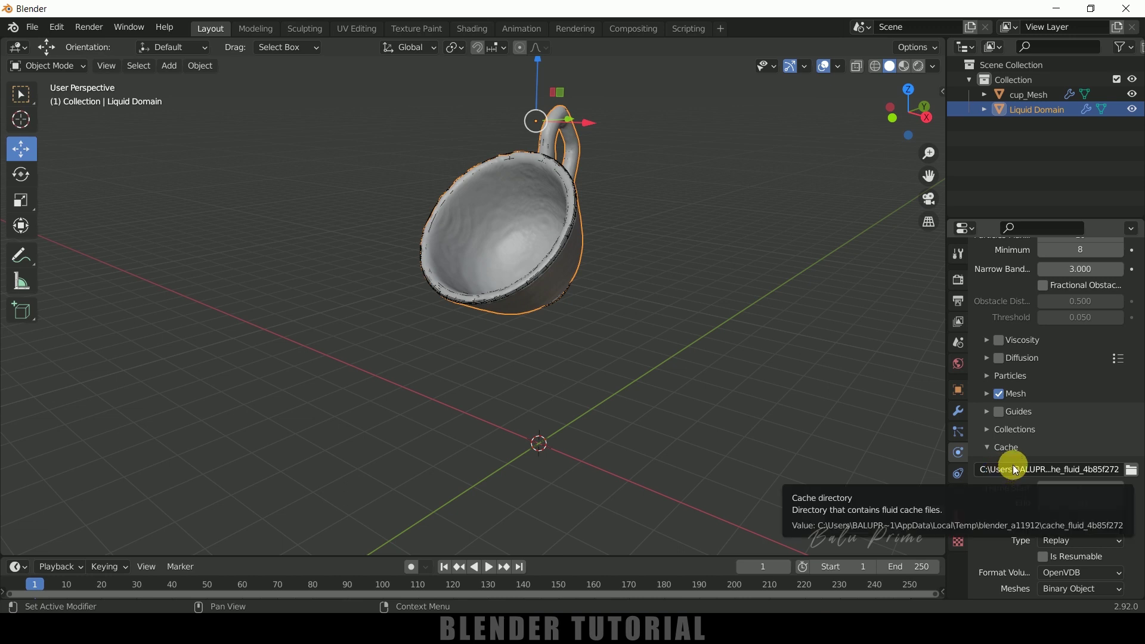
type("D:\\youtube\\cup liquid\\")
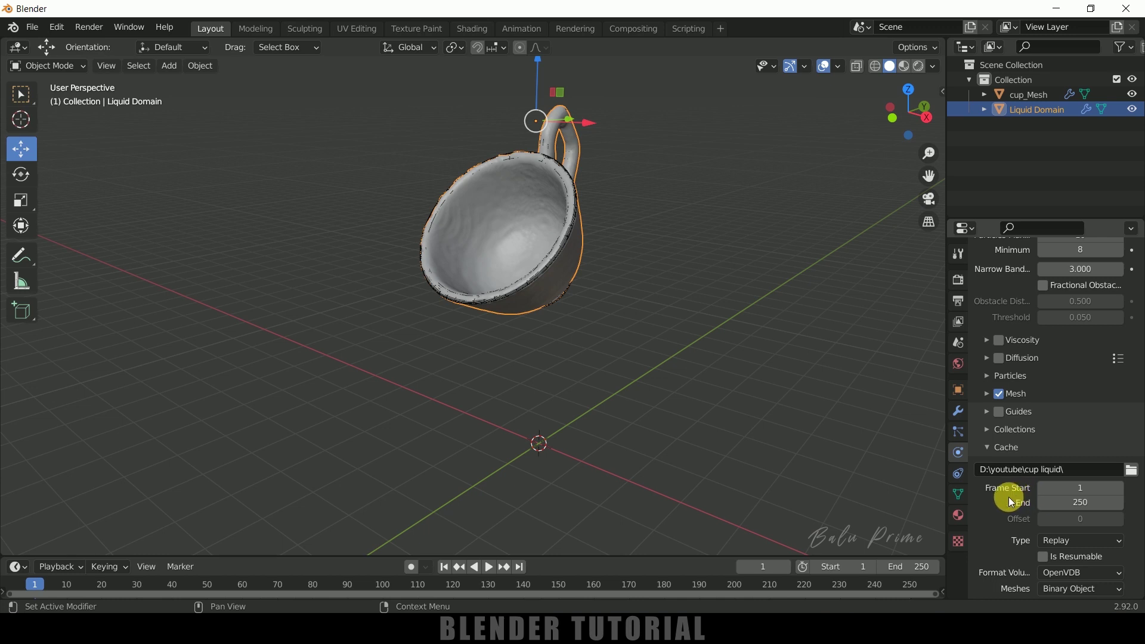
Step: Set the domain's cache type to All and make the bake resumable
scroll(1008, 496, "down", 3)
left_click(1060, 485)
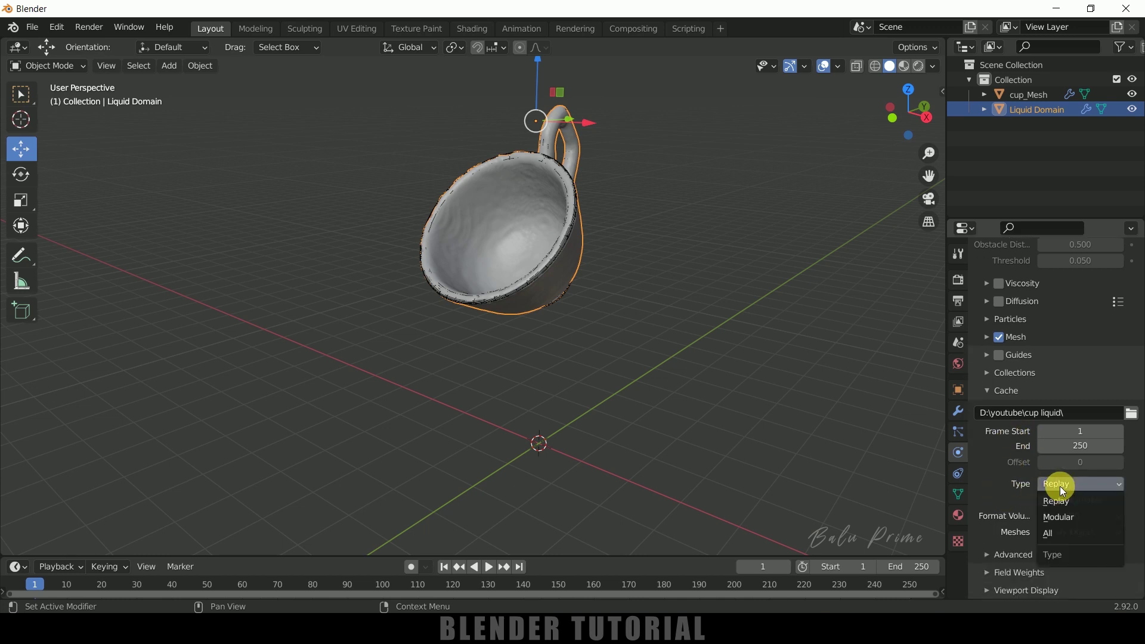
left_click(1063, 535)
scroll(1052, 507, "down", 1)
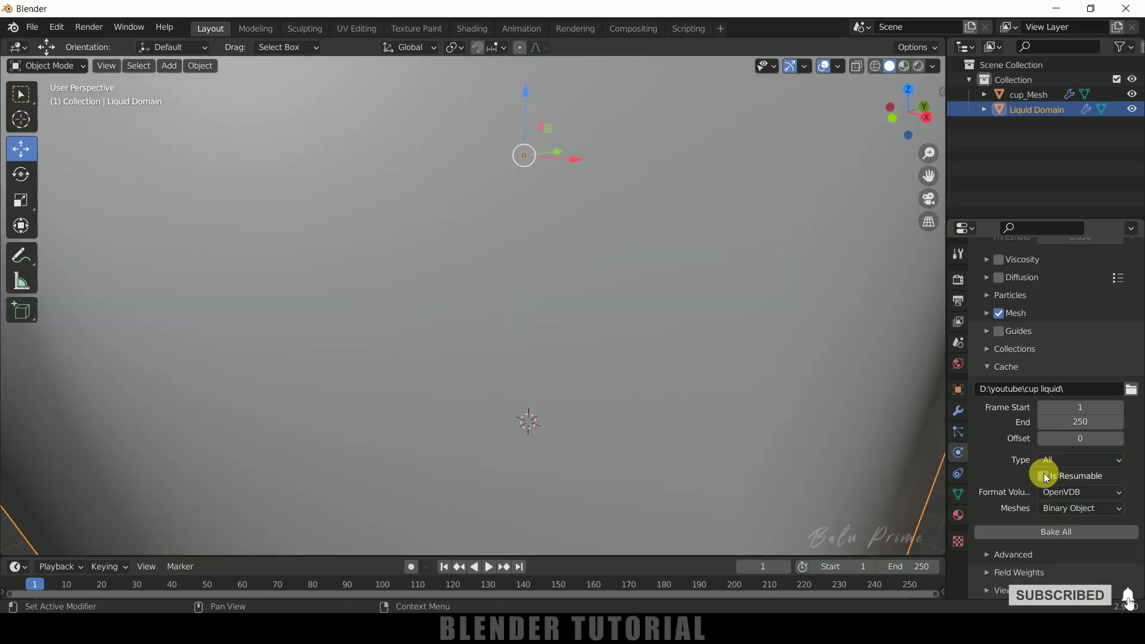
left_click(1043, 476)
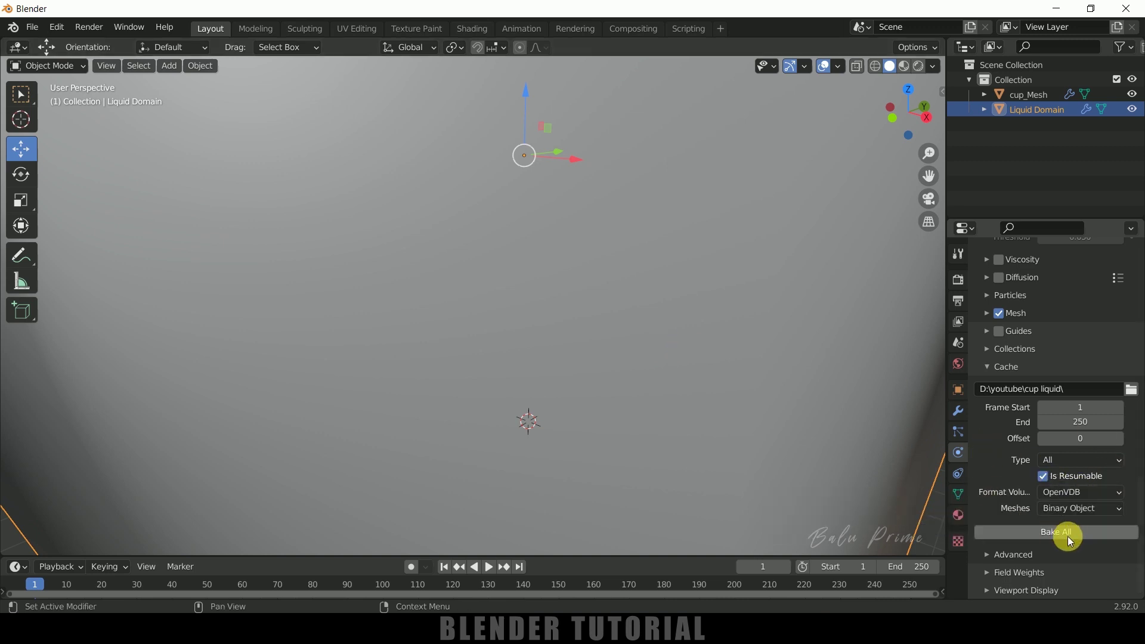
Step: Bake the entire liquid simulation and preview its playback, returning to the first frame
left_click(1043, 528)
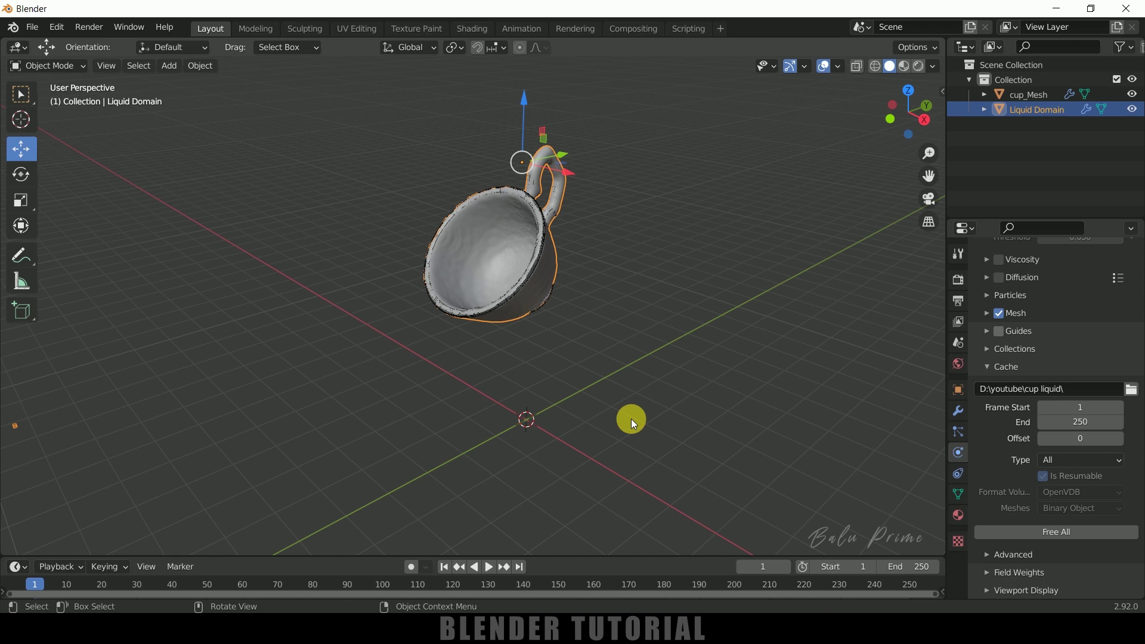
left_click(489, 565)
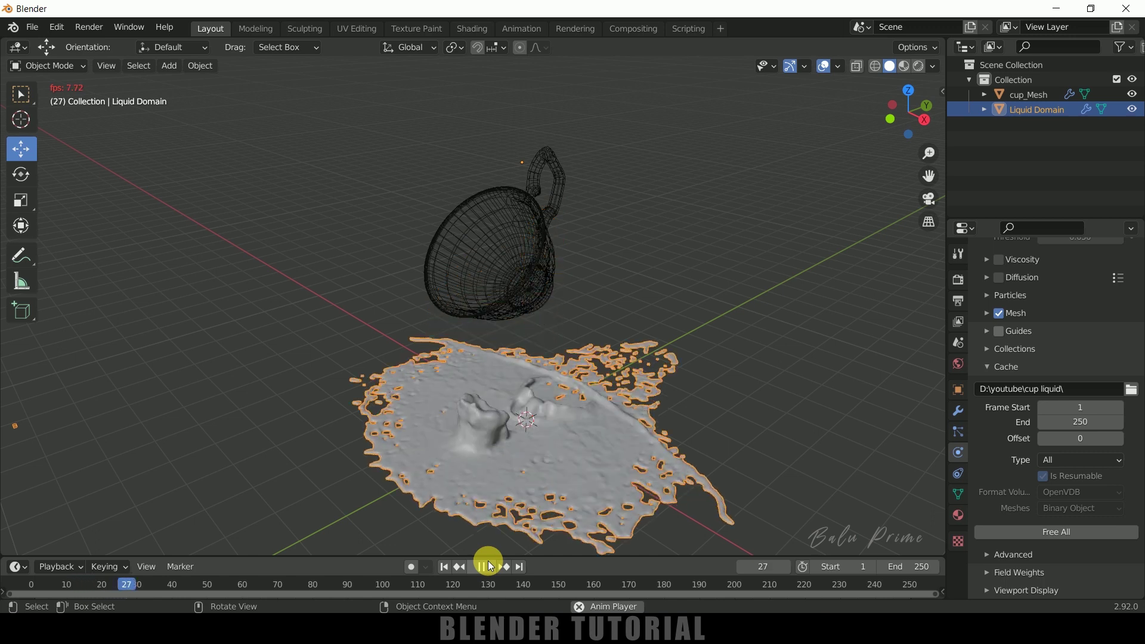
left_click(489, 564)
left_click(445, 567)
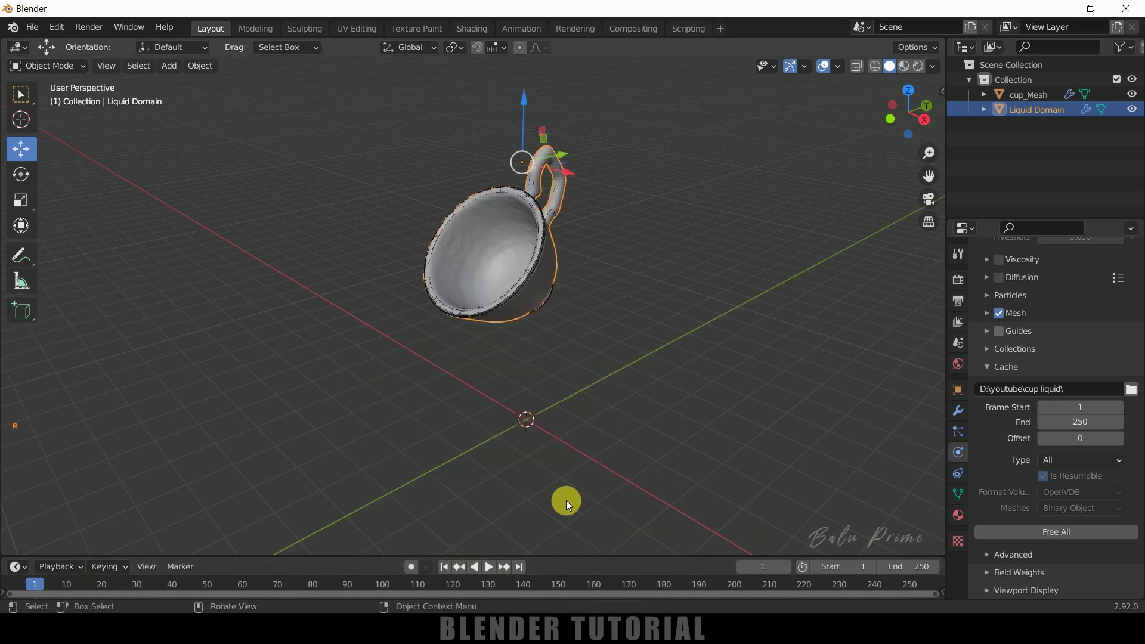
Step: Add a mesh plane at the scene origin and scale it up into a large floor beneath the cup
left_click(169, 65)
mouse_move(174, 84)
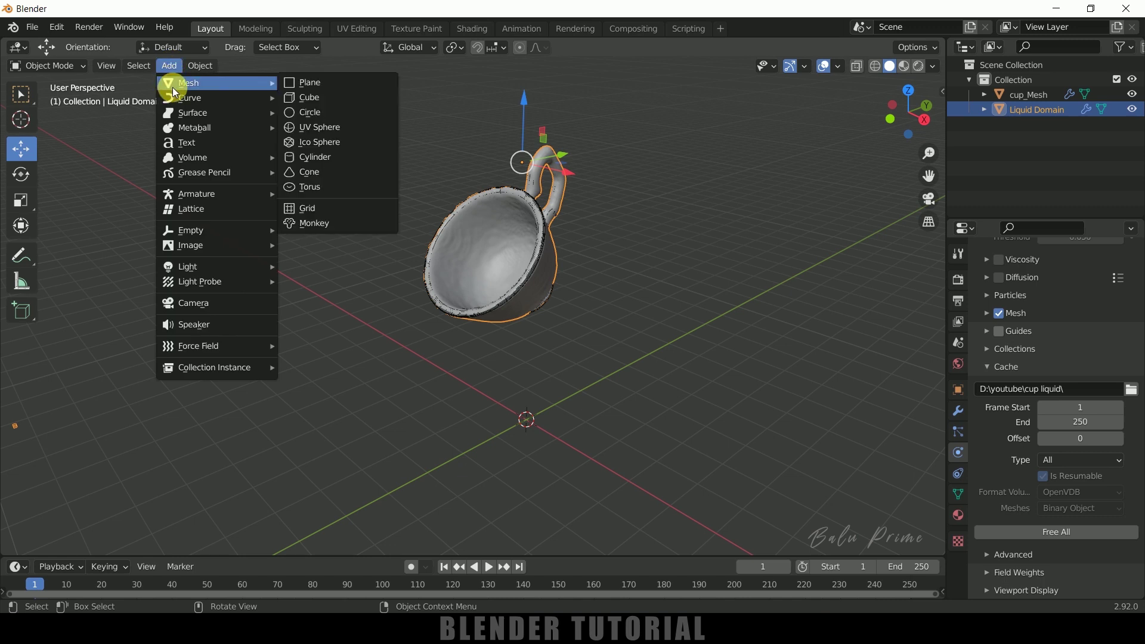
left_click(294, 79)
key("s")
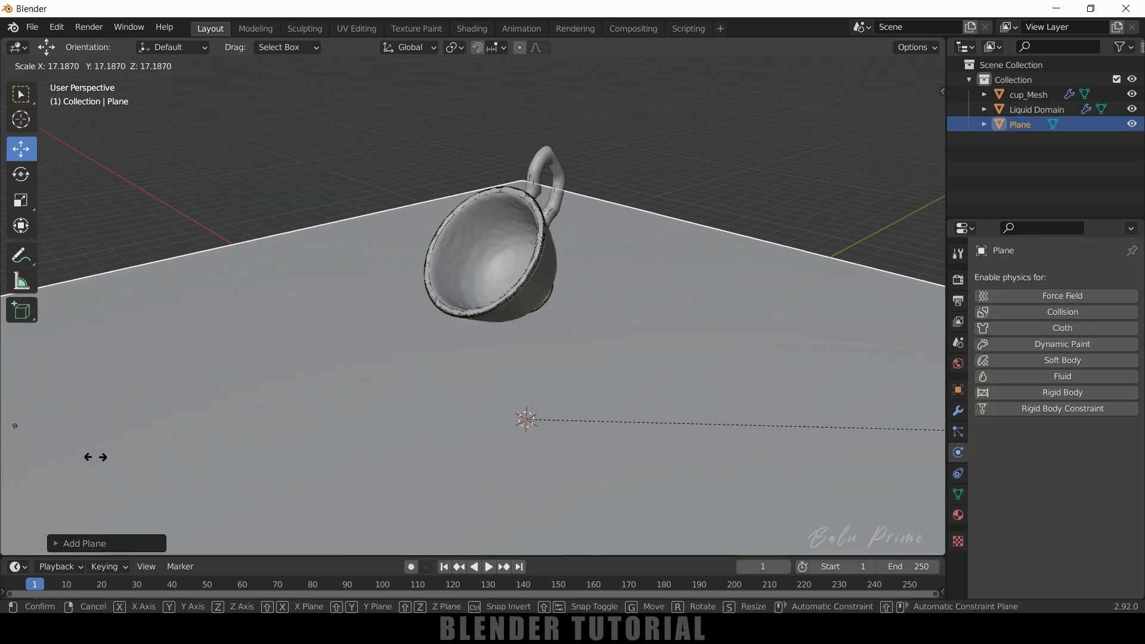
left_click(270, 453)
Step: Show the material preview and replace the liquid domain's glass material with a new default material
middle_click_drag(329, 435, 240, 405)
left_click(471, 250)
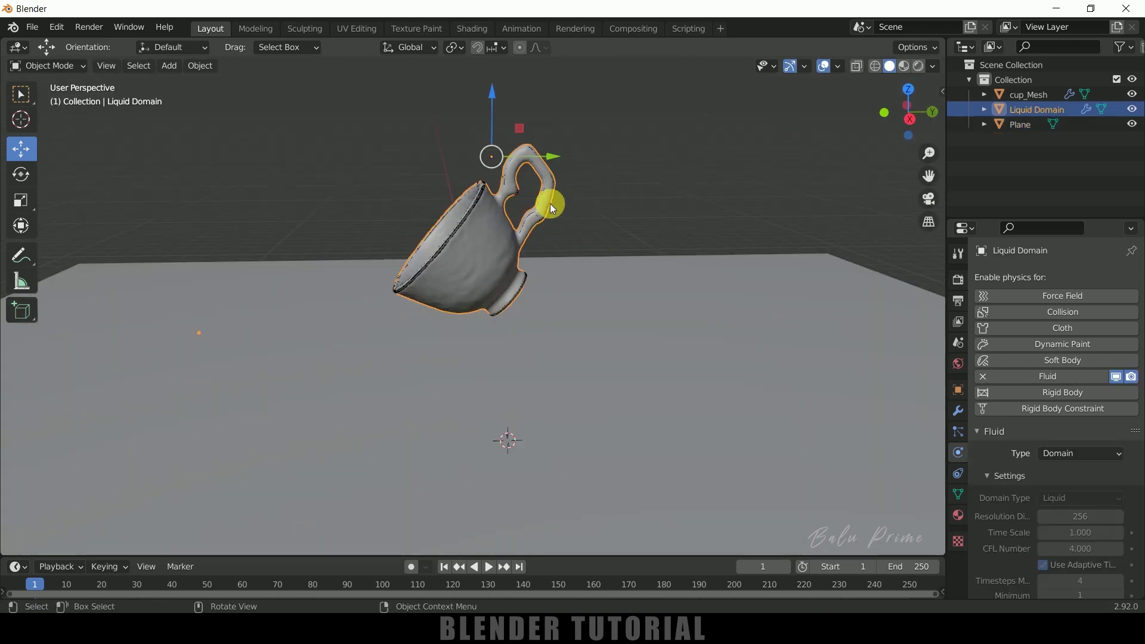
left_click(904, 66)
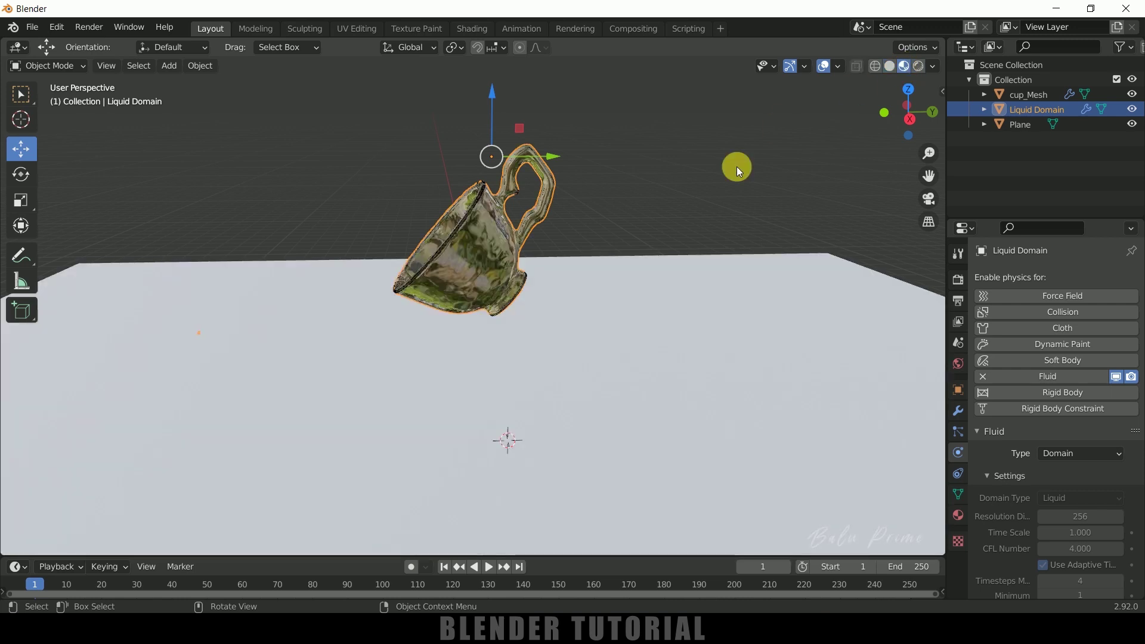
left_click(957, 515)
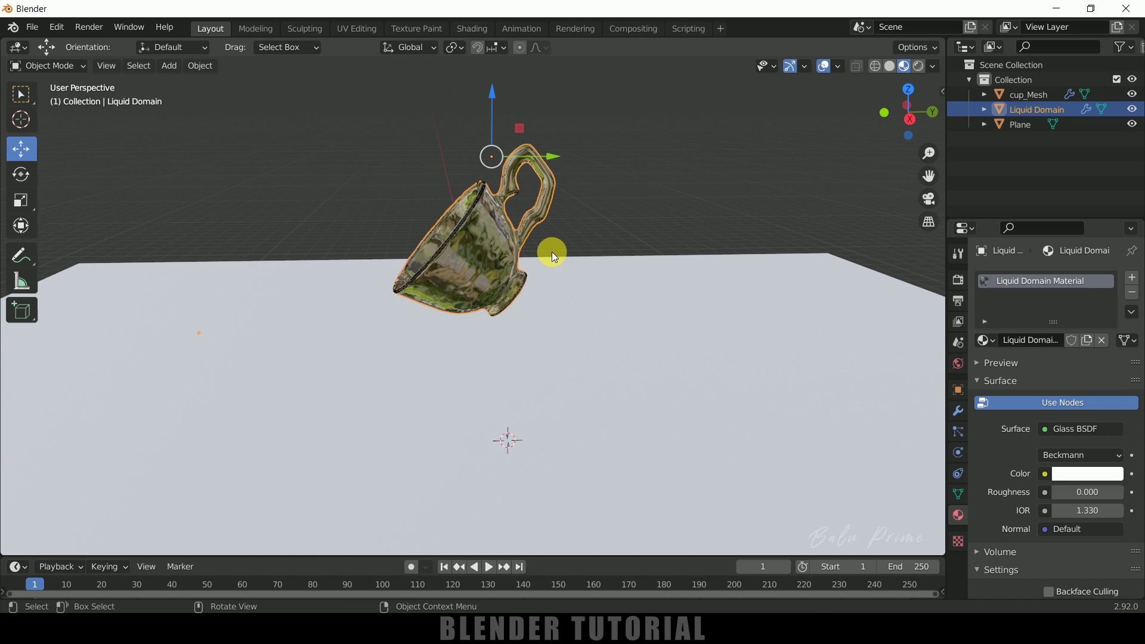
left_click(1103, 342)
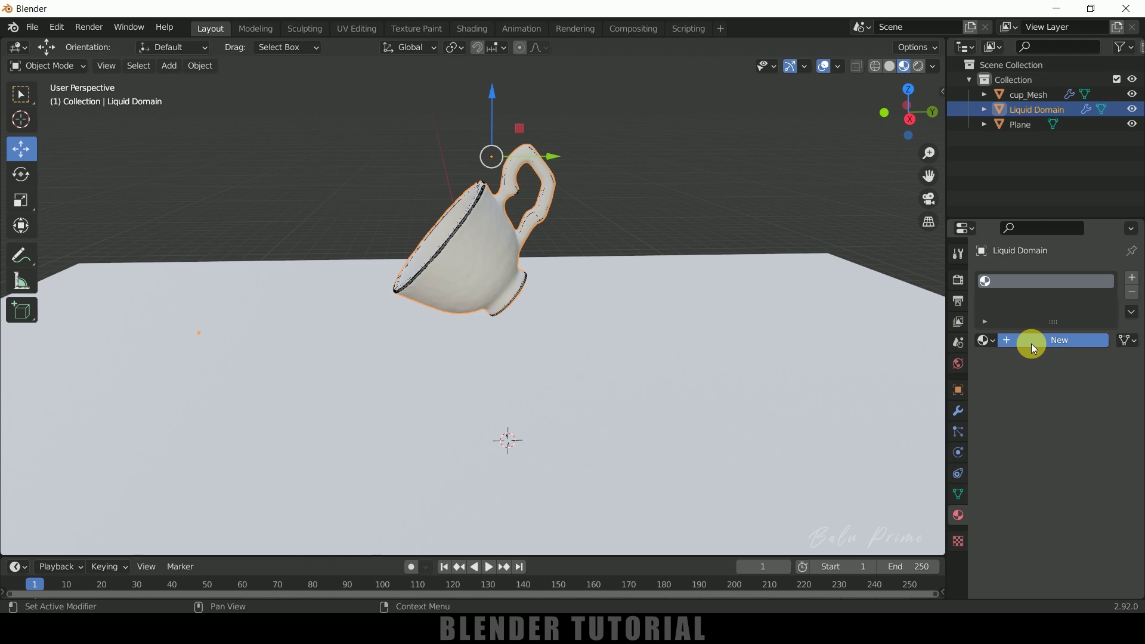
left_click(1032, 346)
Step: Give the liquid domain's new material a pale pink base color, metallic 0.934 and roughness 0.773
left_click(1093, 492)
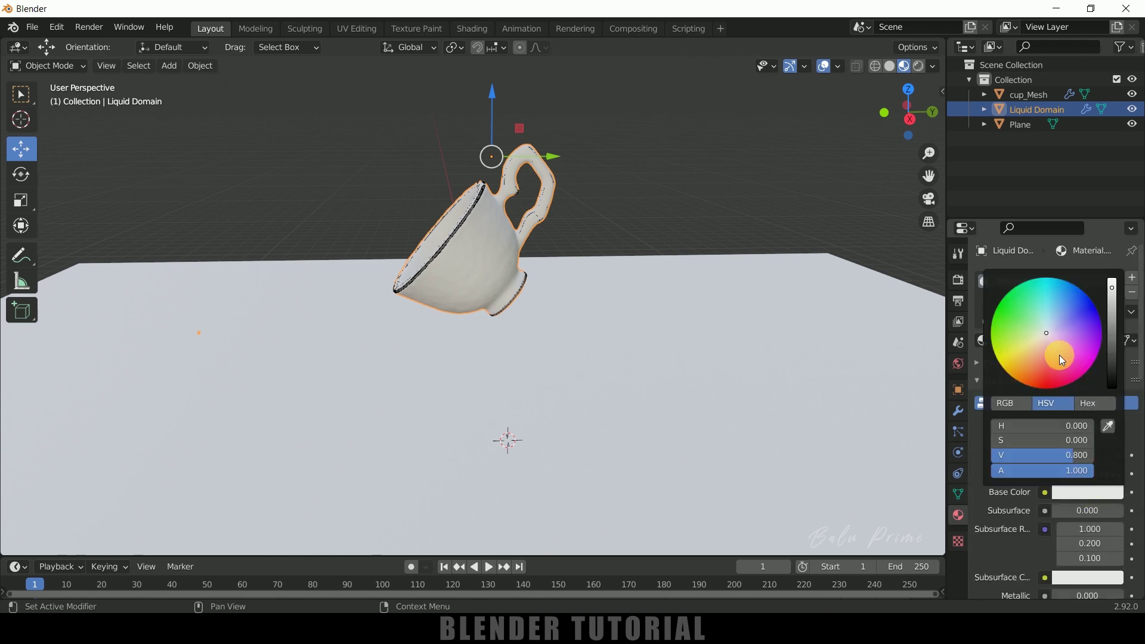
mouse_move(1059, 356)
left_mouse_down()
mouse_move(1052, 388)
mouse_move(1046, 338)
left_mouse_up()
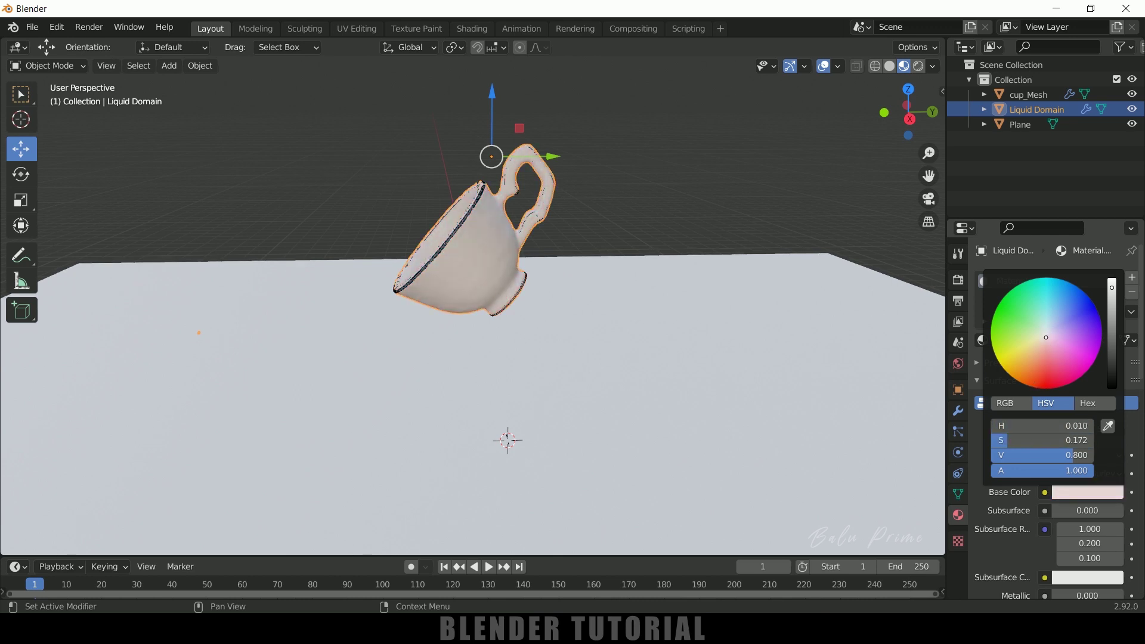
scroll(1013, 522, "down", 5)
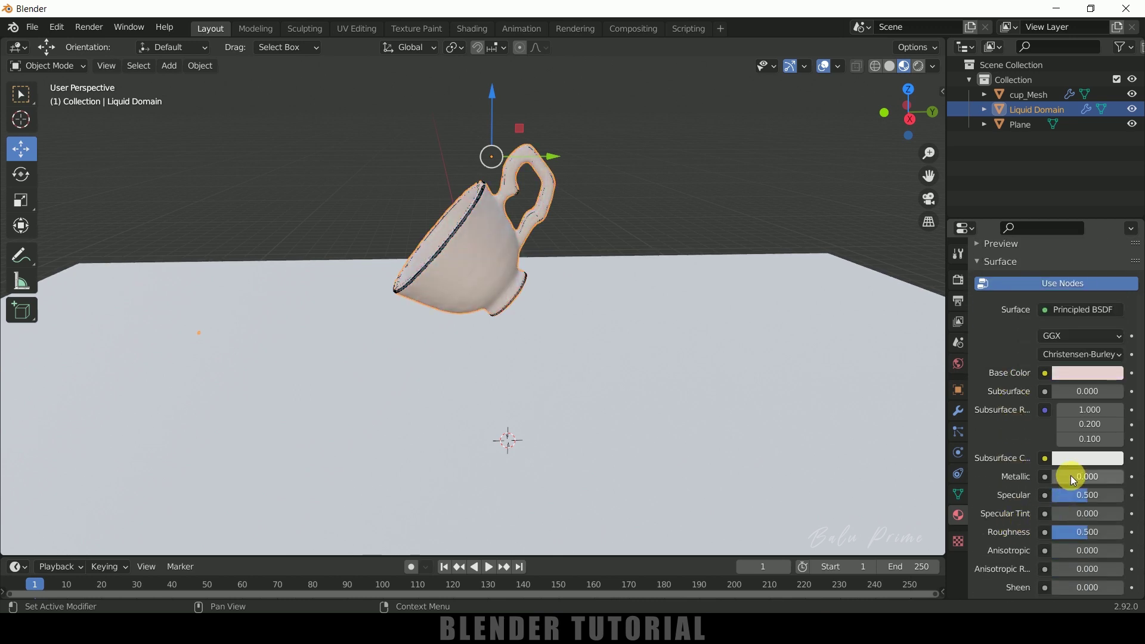
left_click_drag(1072, 478, 1097, 477)
scroll(1074, 511, "down", 1)
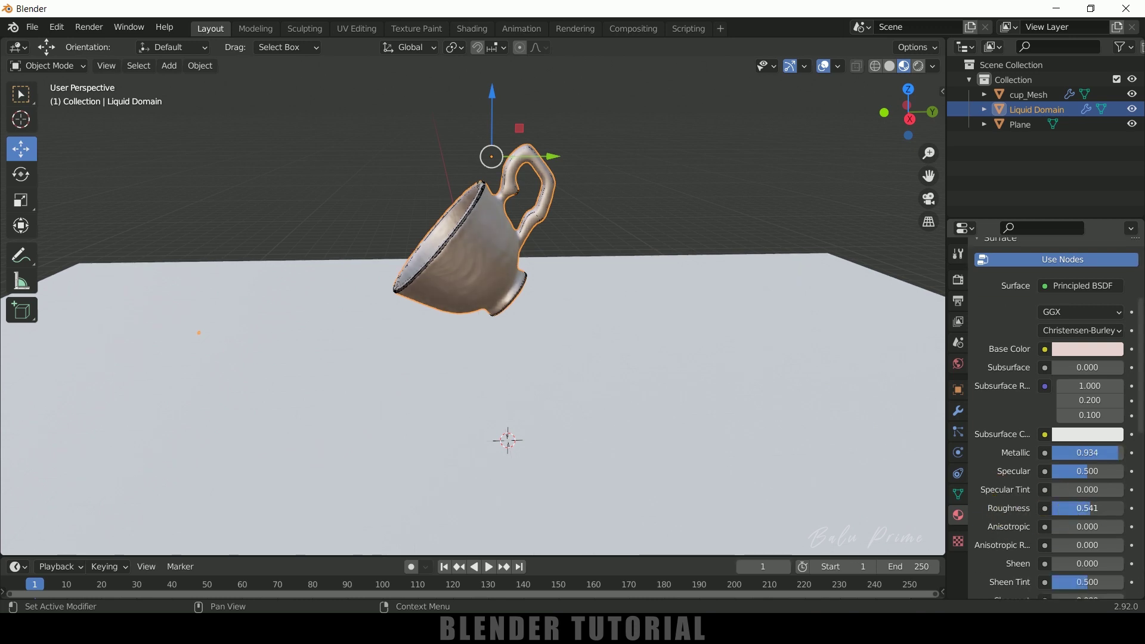
left_click_drag(1077, 514, 1110, 513)
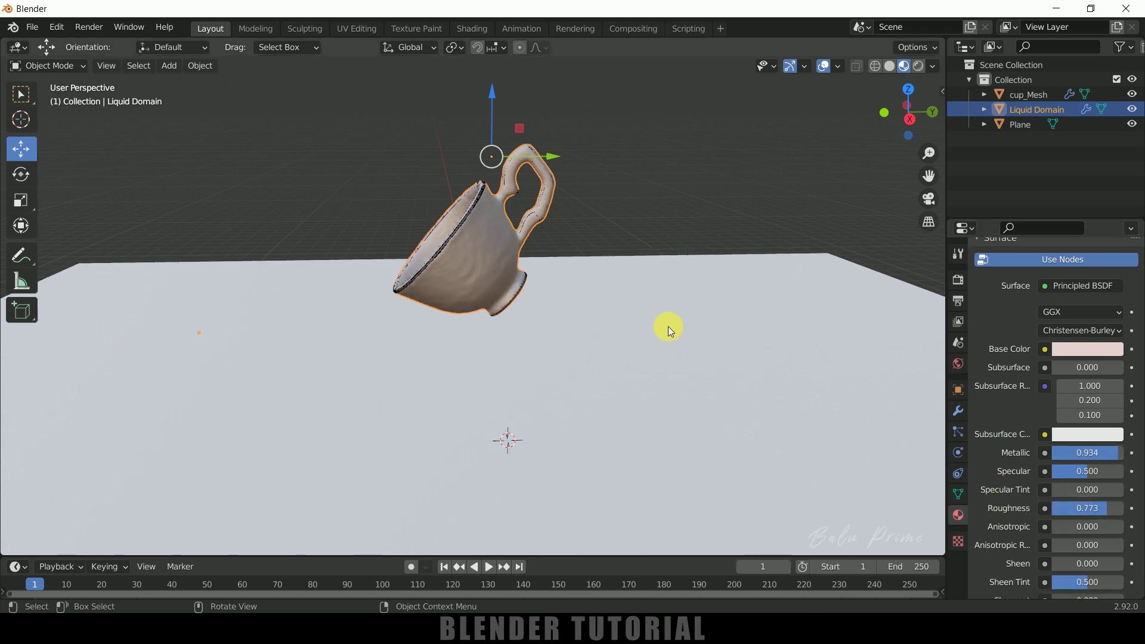
Step: Create a new material for the floor plane and set its metallic value to 0.752
left_click(703, 338)
left_click(1068, 342)
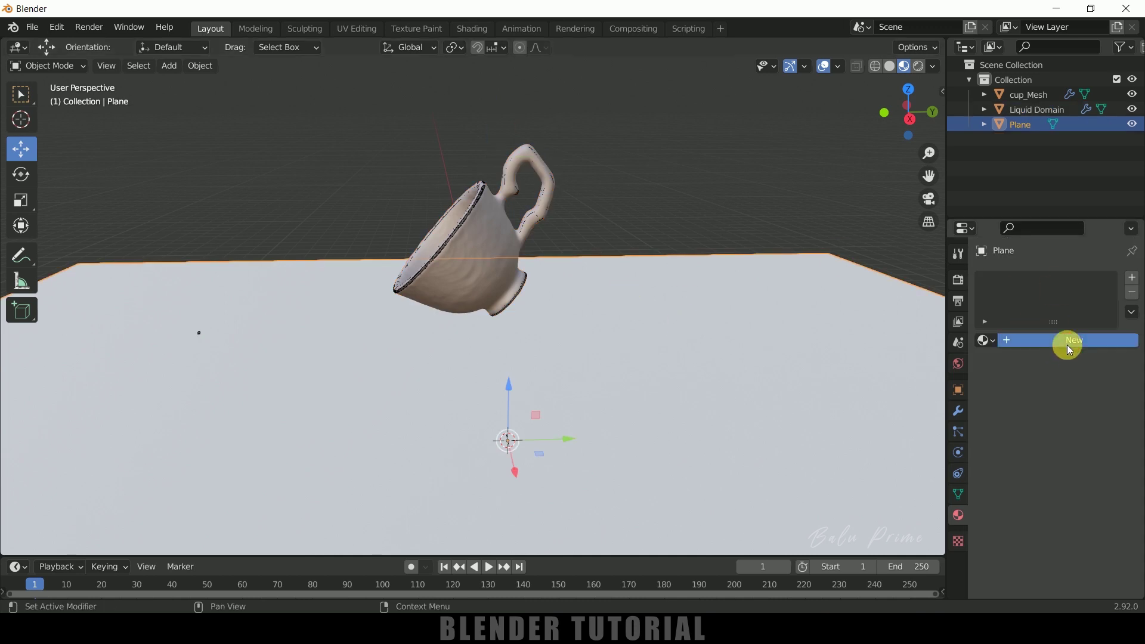
scroll(1022, 512, "down", 1)
scroll(1051, 480, "down", 2)
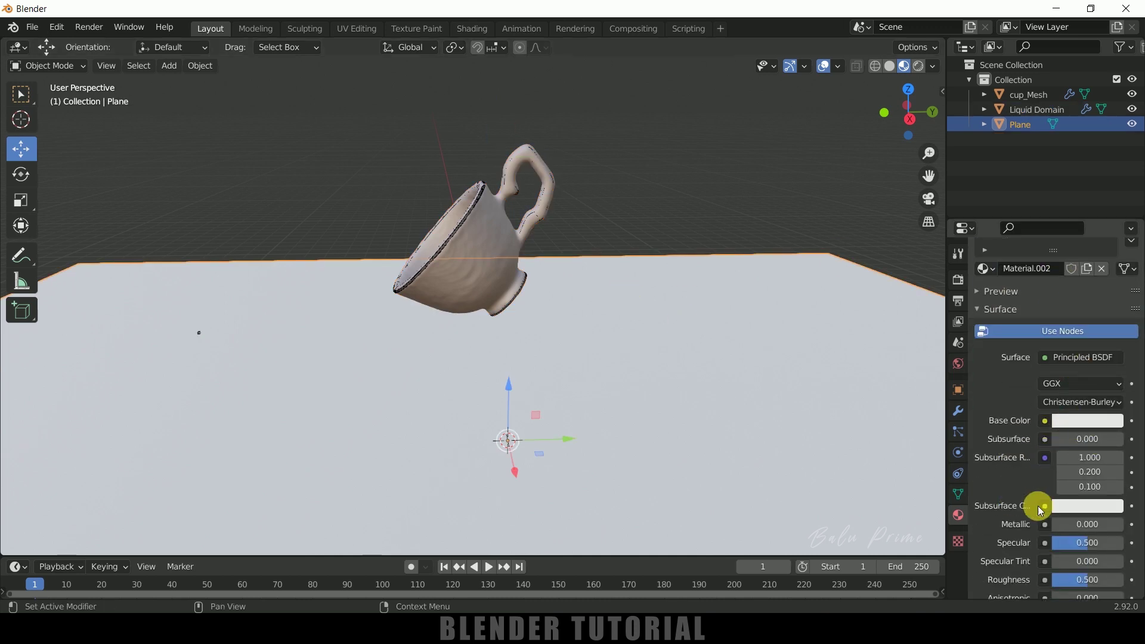
left_click_drag(1061, 525, 1100, 525)
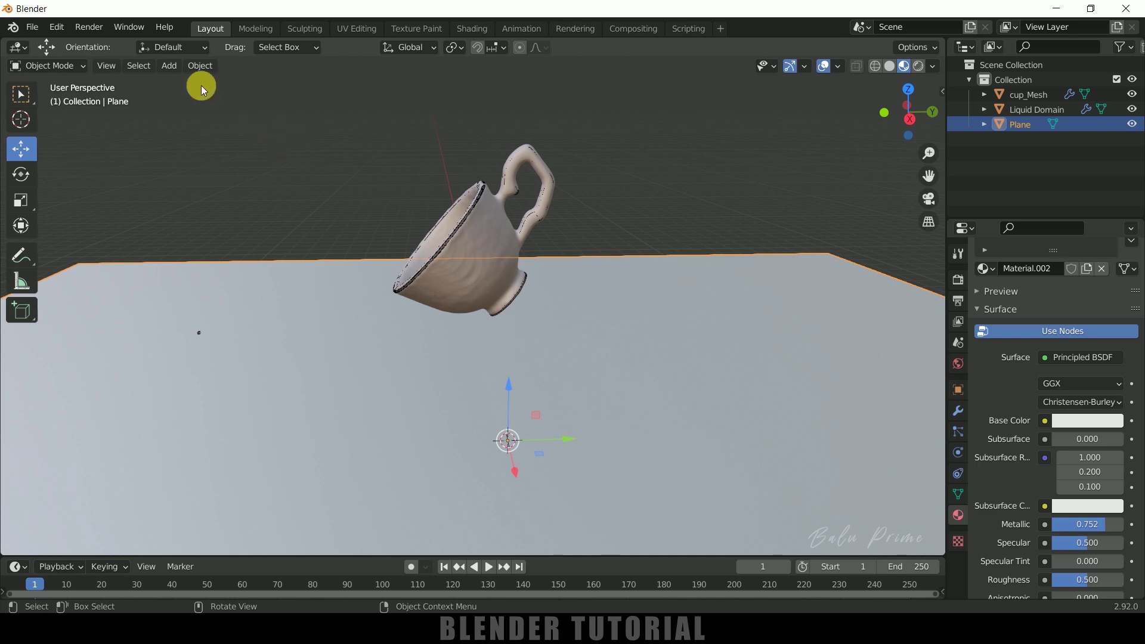
Step: Add a camera and align it to the current view of the cup
left_click(169, 66)
left_click(209, 306)
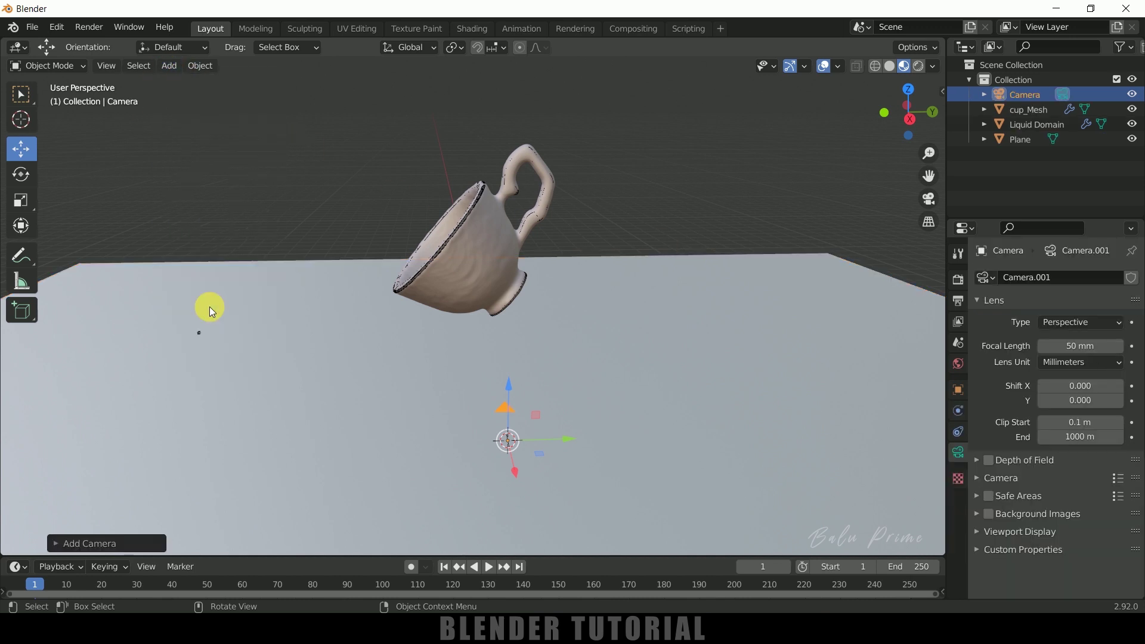
key("ctrl+alt+KP_0")
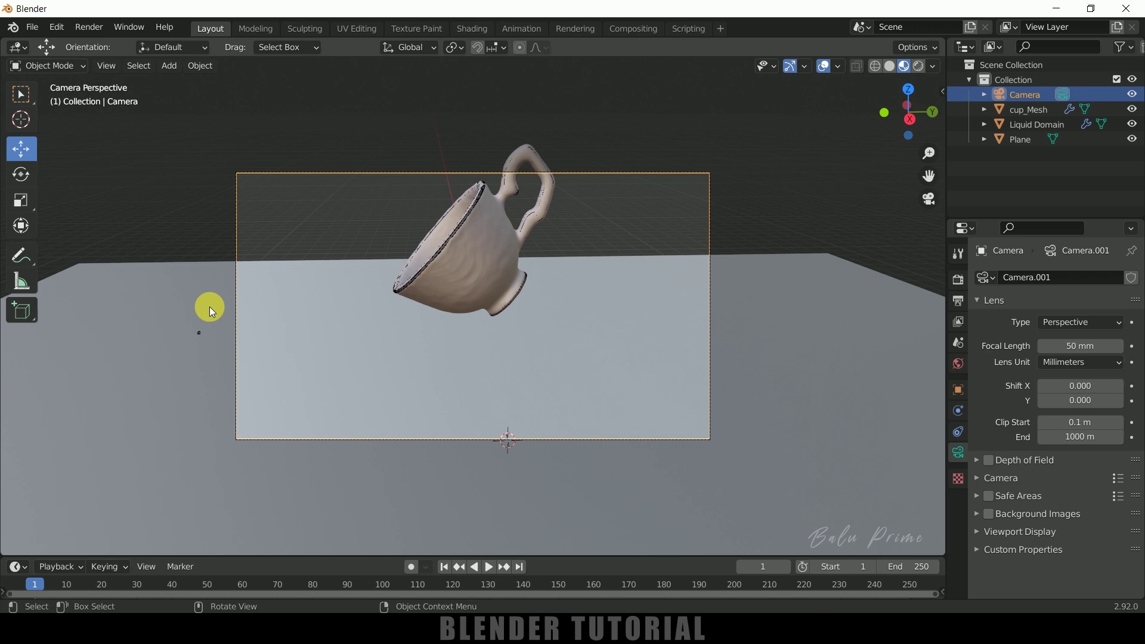
Step: Lock the camera to the view and reframe it so the whole cup and the floor sit inside the camera frame
key("n")
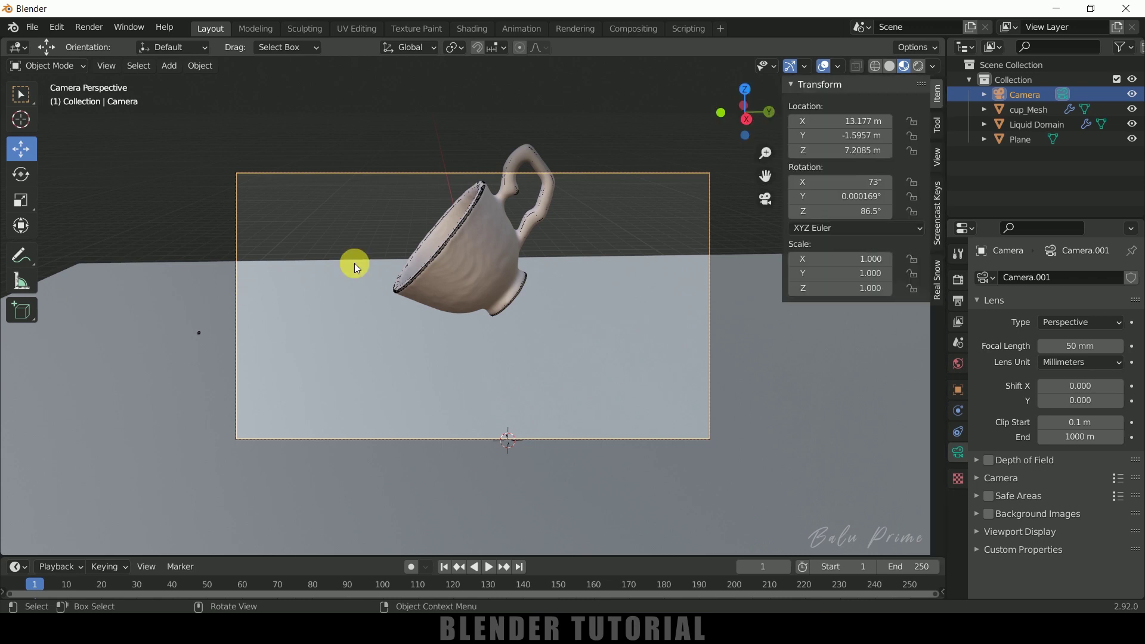
left_click(940, 158)
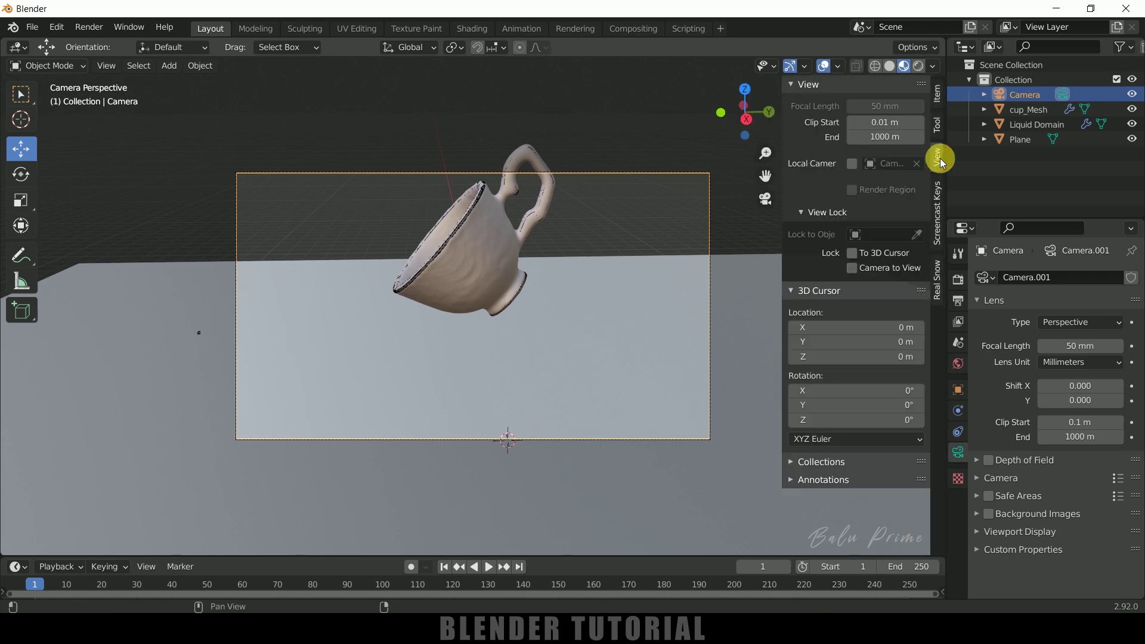
left_click(852, 269)
middle_click_drag(677, 285, 674, 266)
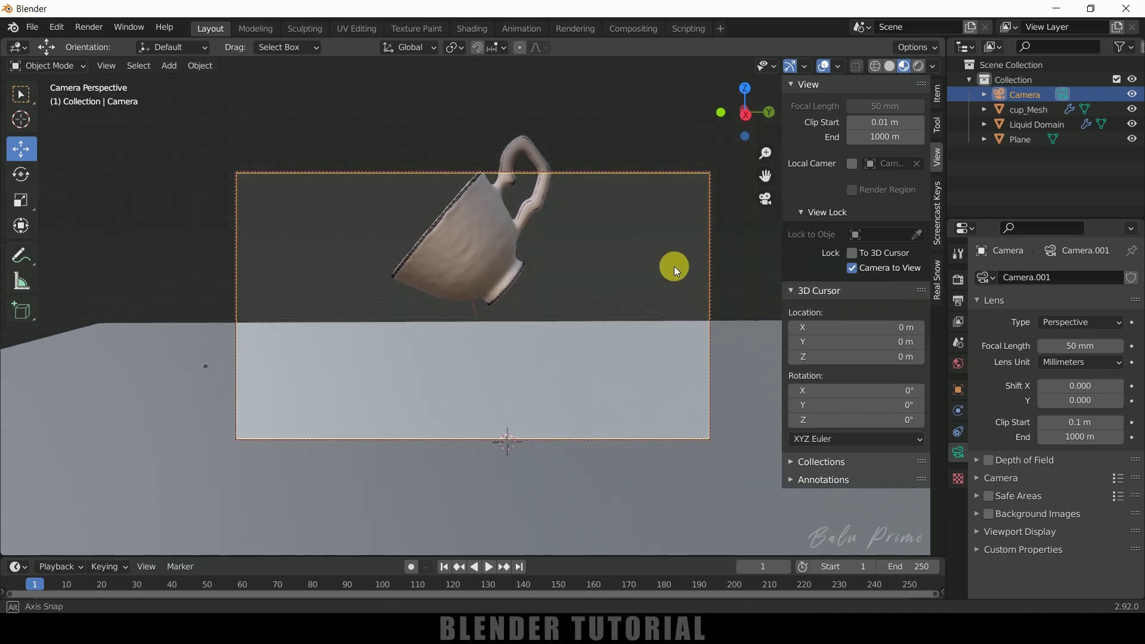
middle_click_drag(590, 322, 624, 138)
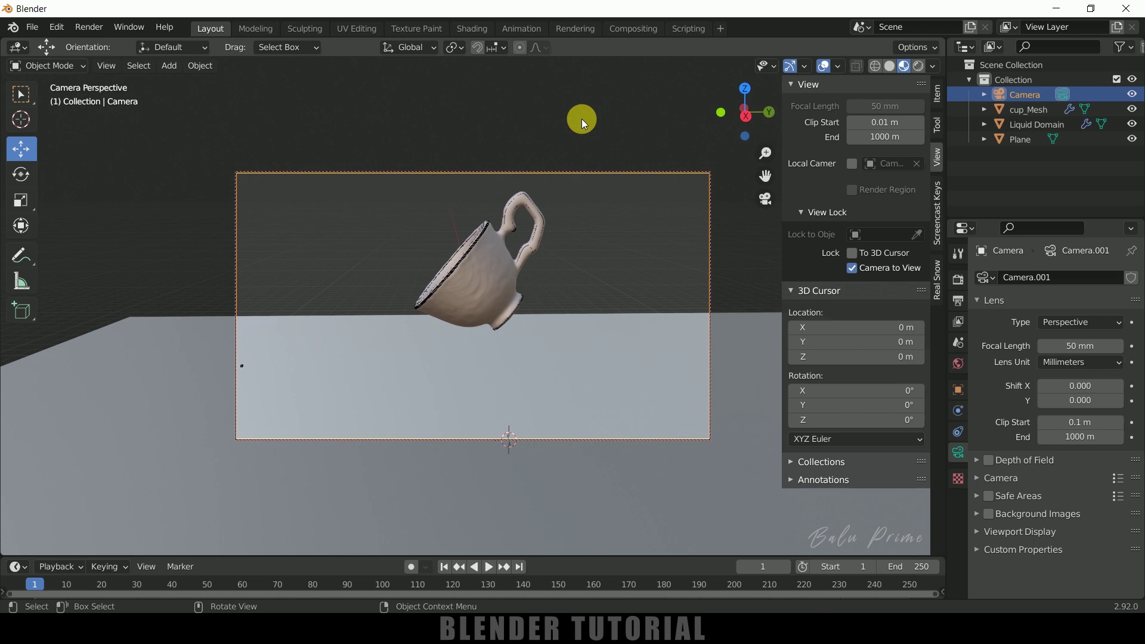
Step: Show the rendered preview and use an Environment Texture for the world background color
left_click(919, 67)
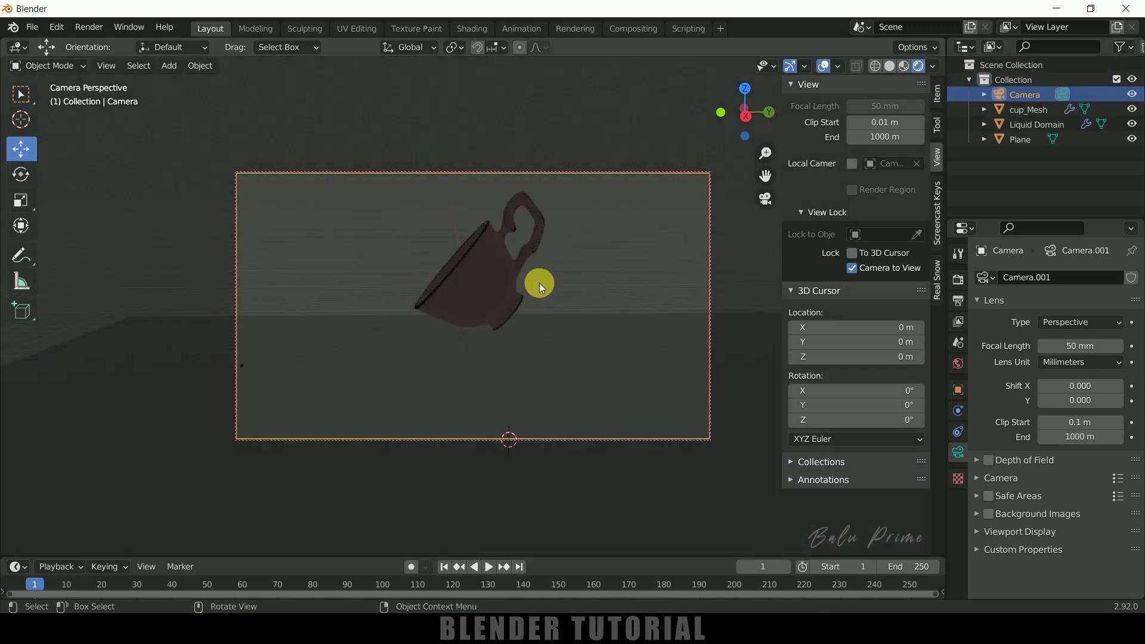
left_click(958, 367)
left_click(1043, 375)
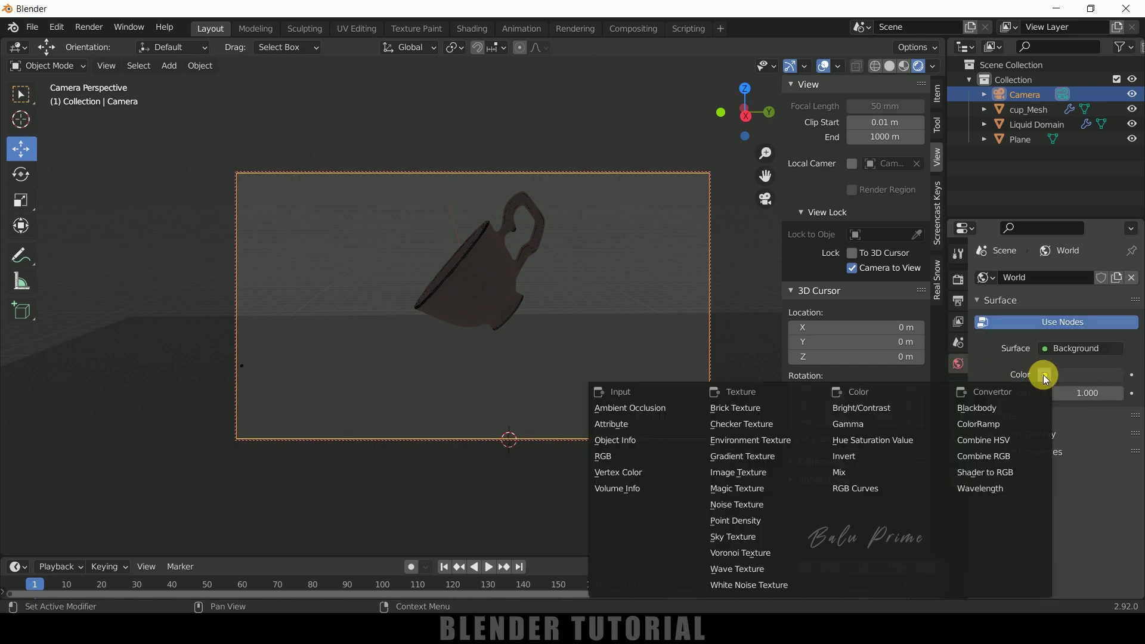
left_click(768, 439)
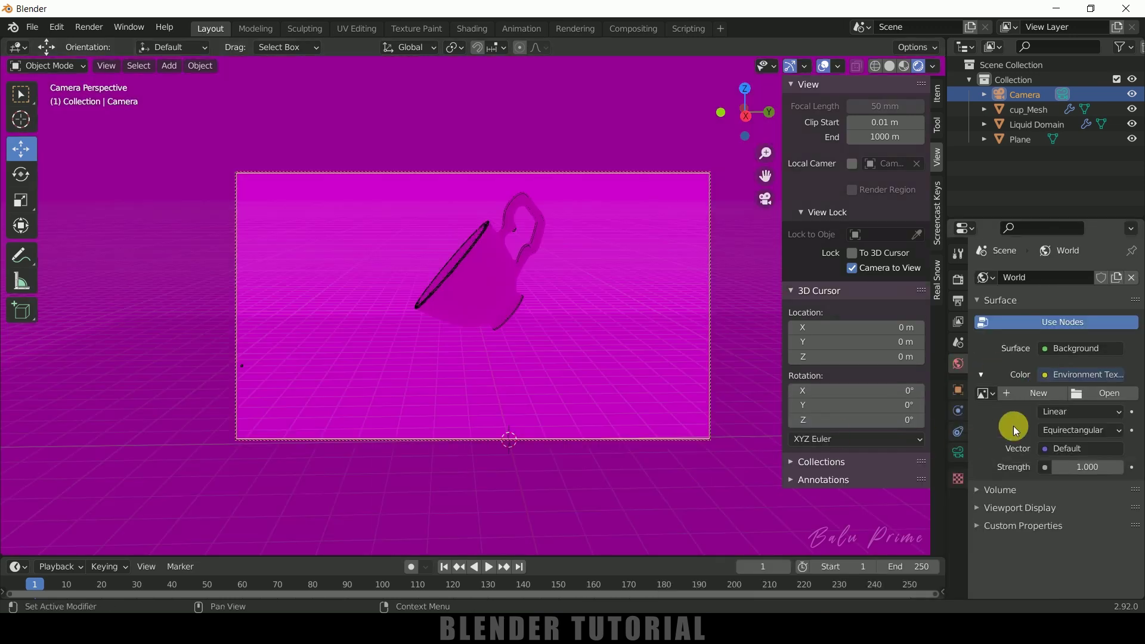
Step: Load the autumn_hockey image from disk into the world's environment texture
left_click(1095, 395)
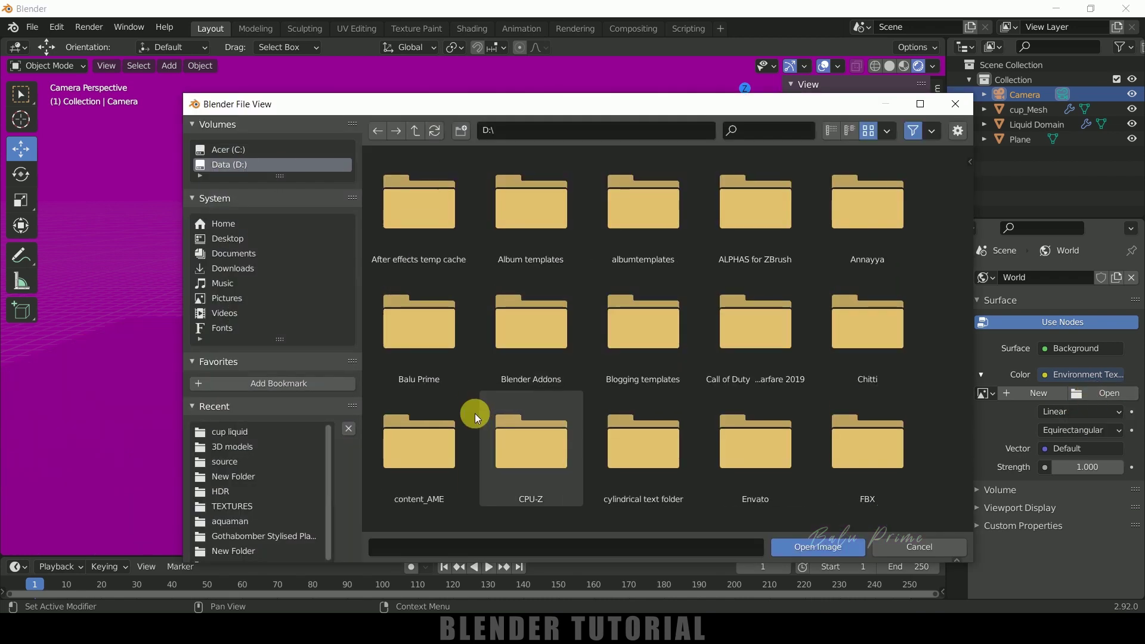
scroll(596, 388, "down", 3)
double_click(823, 370)
double_click(714, 341)
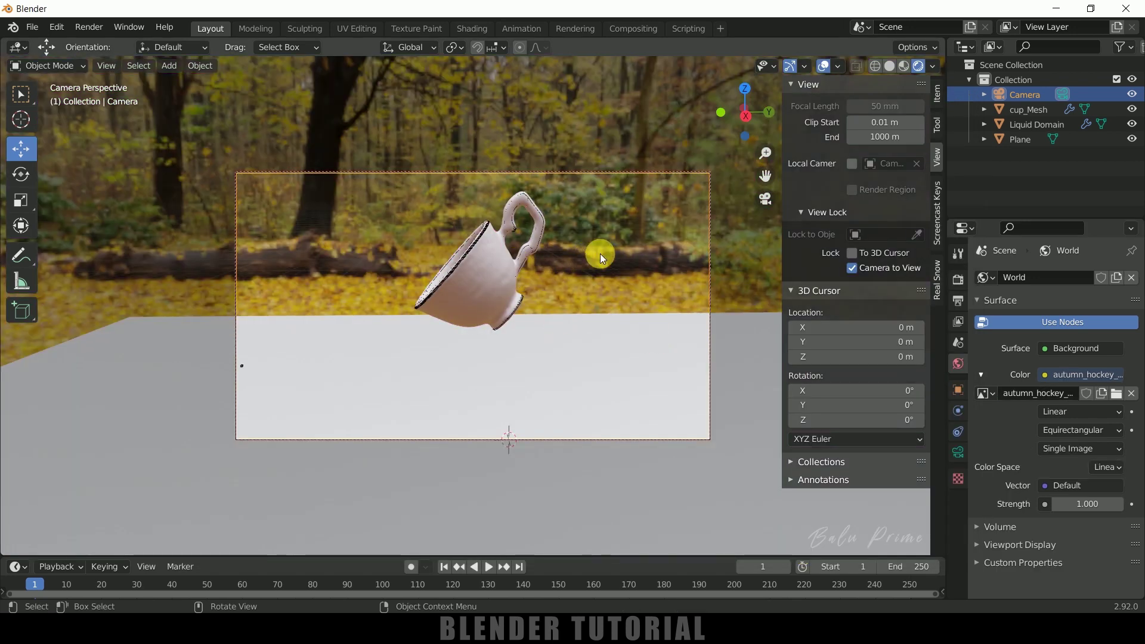
Step: Make the Eevee render's film background transparent
left_click(956, 280)
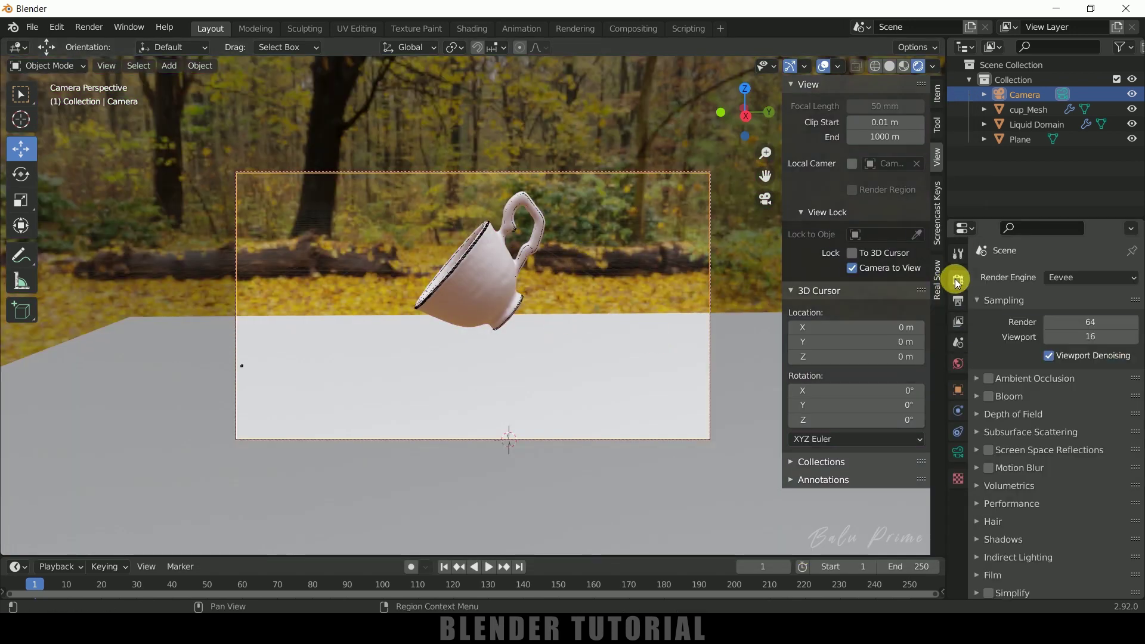
scroll(1000, 427, "down", 2)
left_click(984, 522)
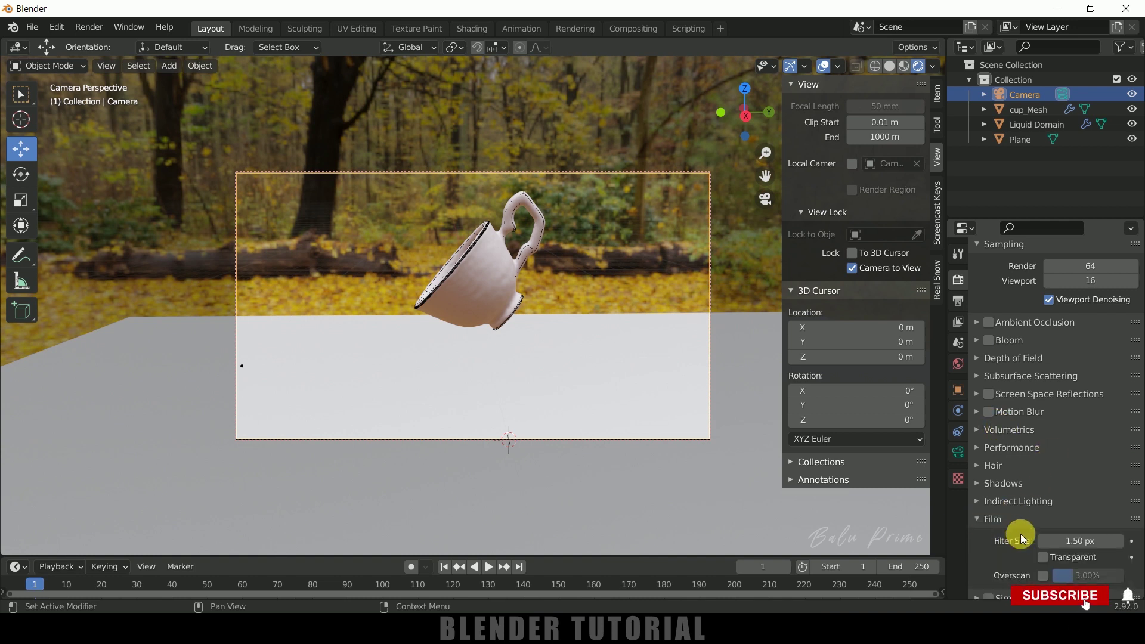
left_click(1041, 557)
scroll(1026, 507, "up", 3)
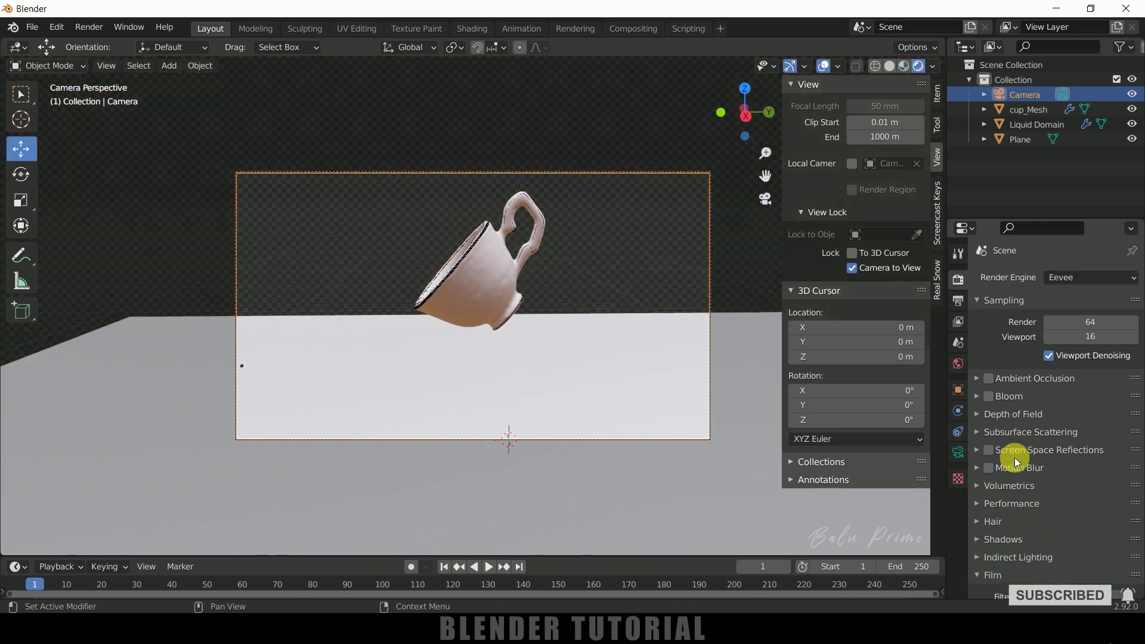
Step: Enable Ambient Occlusion with a distance of 1 m
left_click(988, 379)
left_click(979, 379)
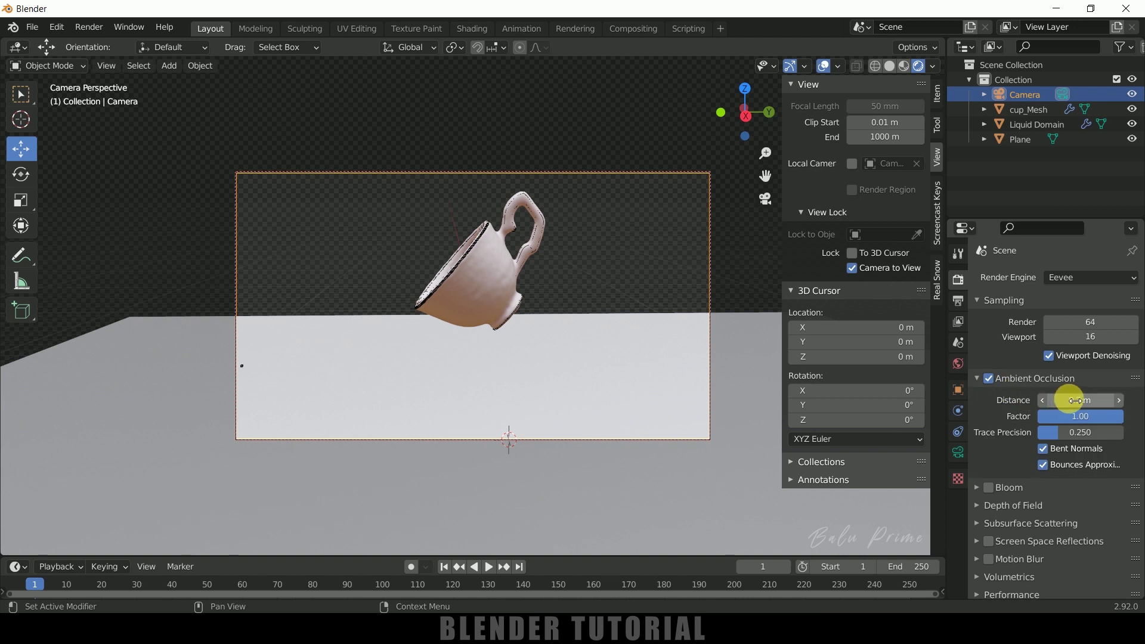
left_click(1077, 402)
type("1")
key("Return")
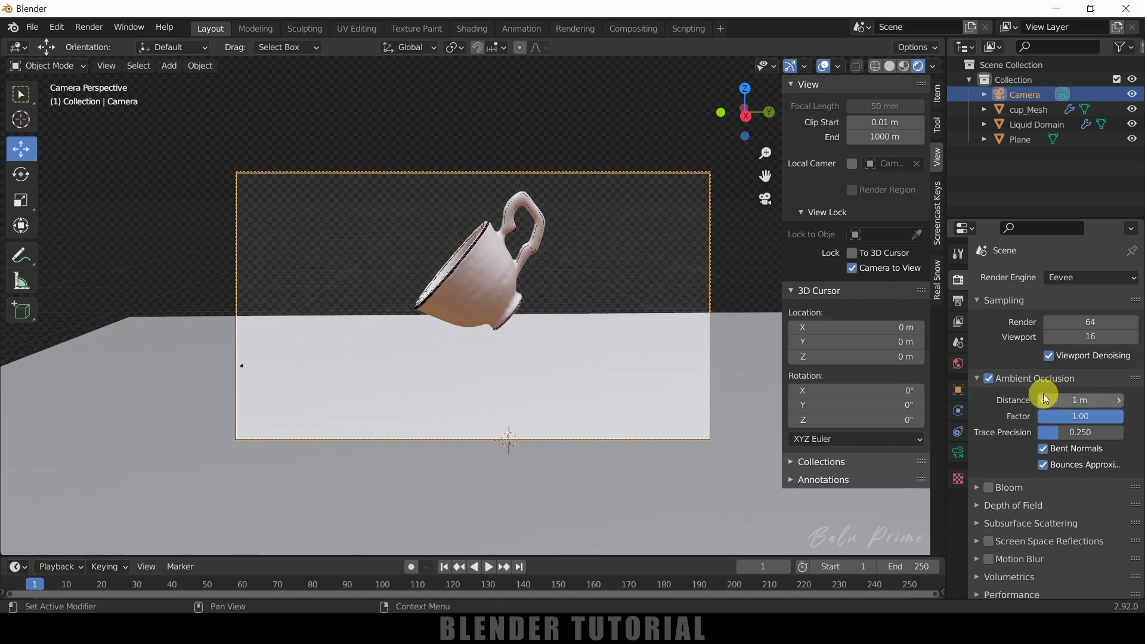
Step: Enable Screen Space Reflections together with its Refraction option
left_click(988, 542)
left_click(977, 541)
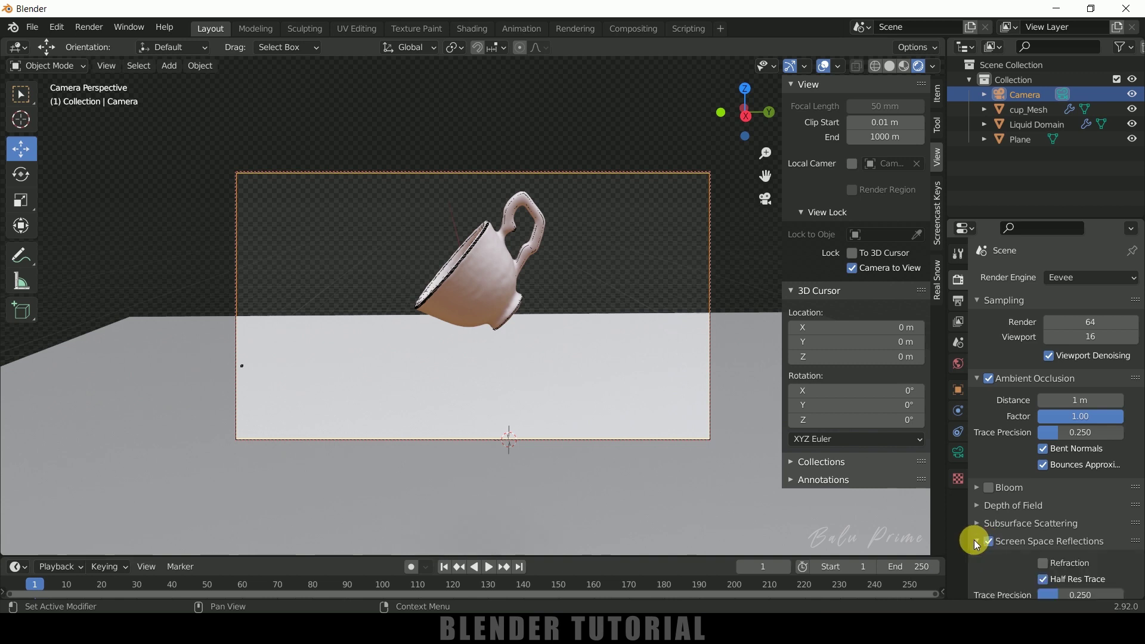
left_click(1043, 563)
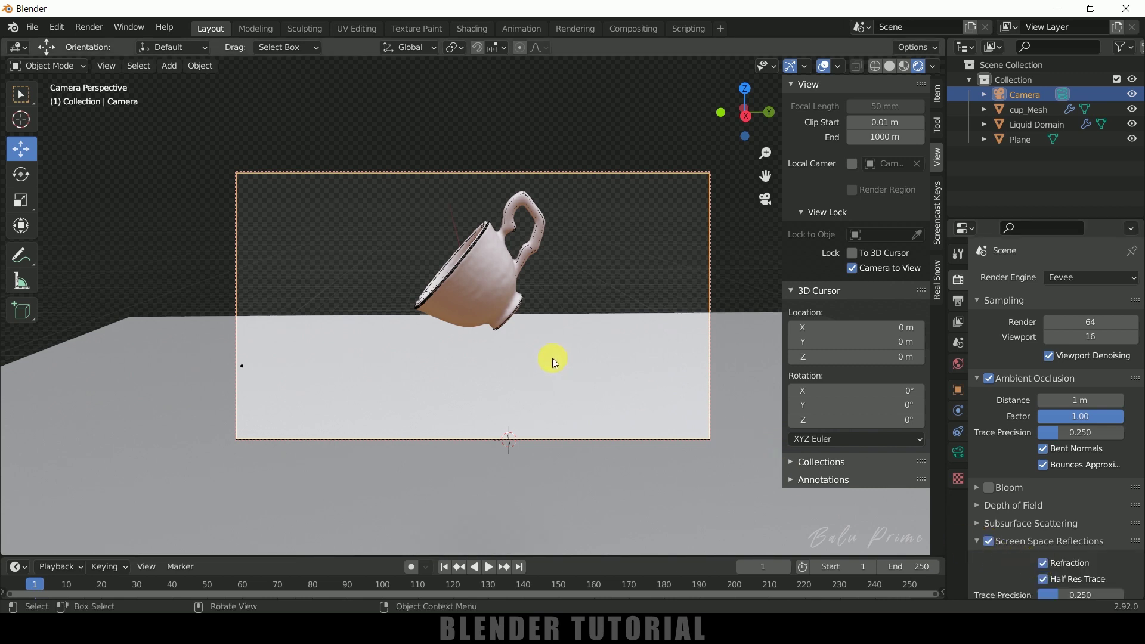
Step: Play the liquid simulation to frame 25 and pull the camera back to frame the splash on the floor
left_click(491, 564)
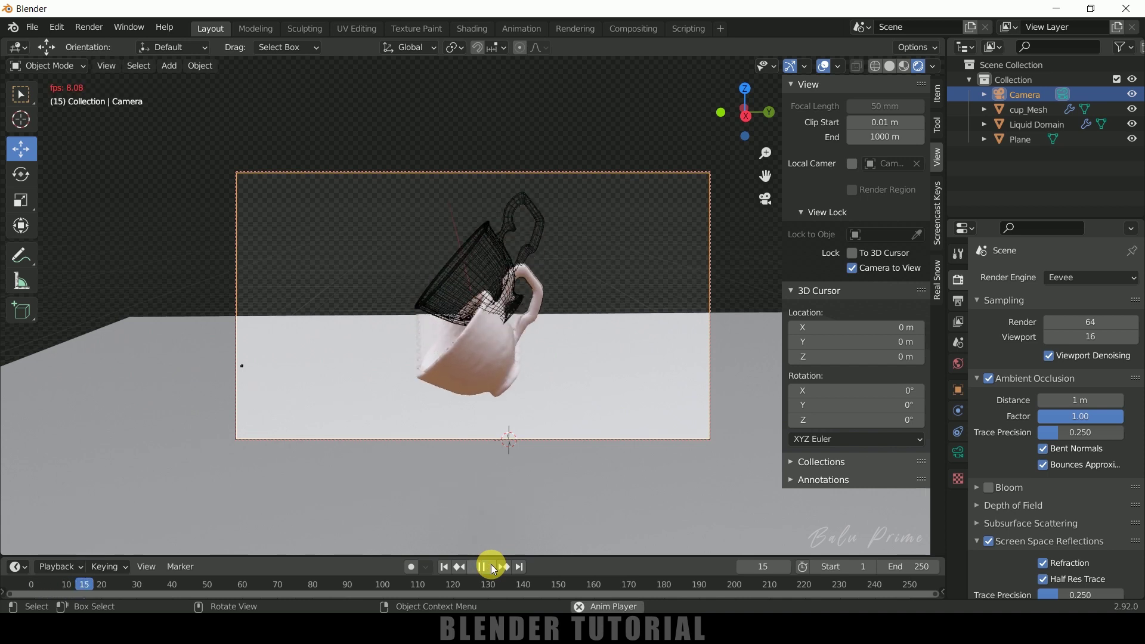
left_click(491, 564)
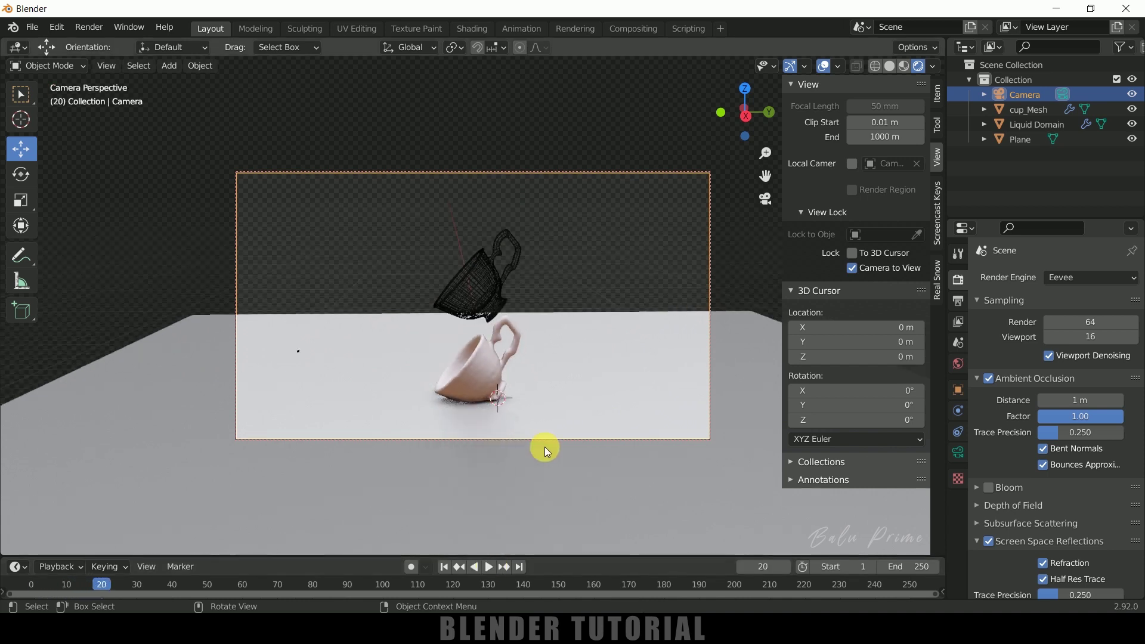
left_click(491, 567)
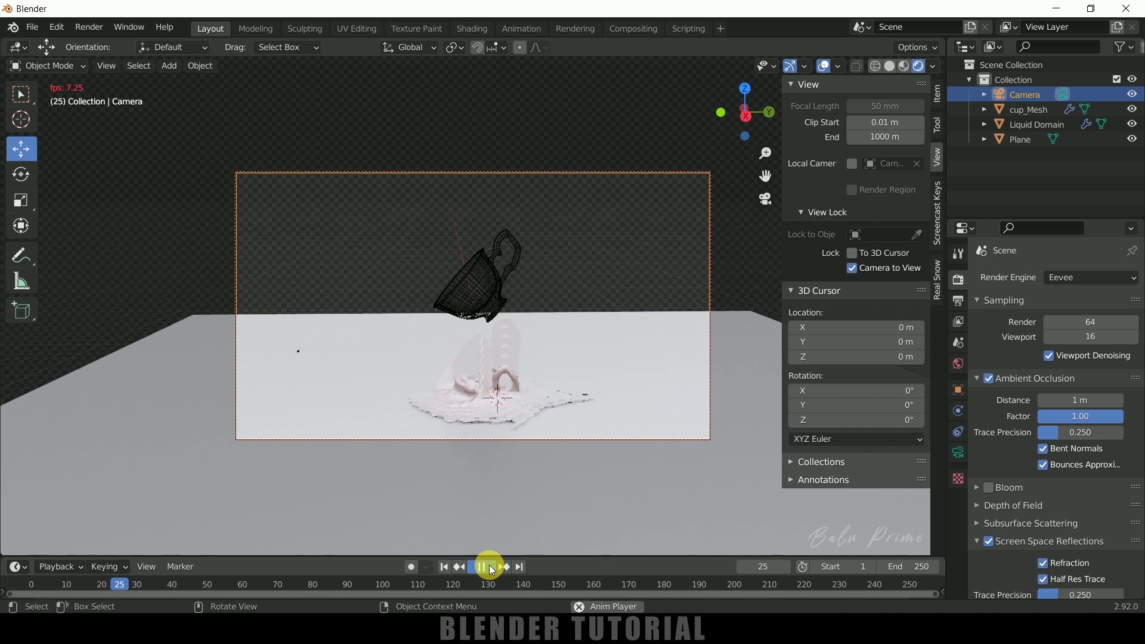
left_click(491, 568)
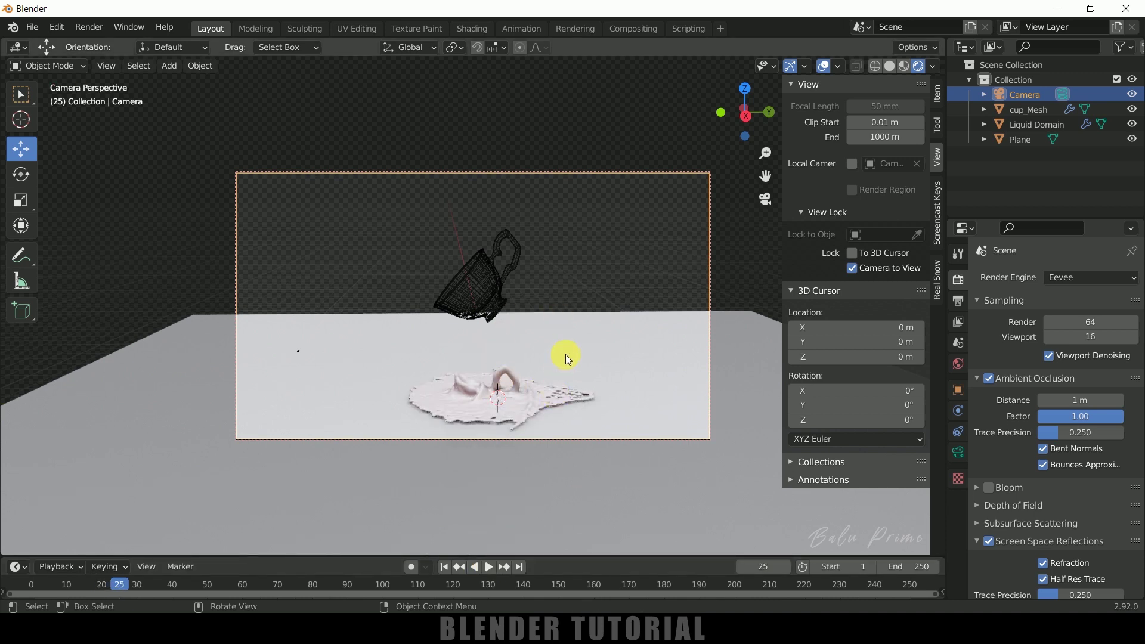
Step: Render a test image of frame 25, inspect it and close the render window
left_click(76, 28)
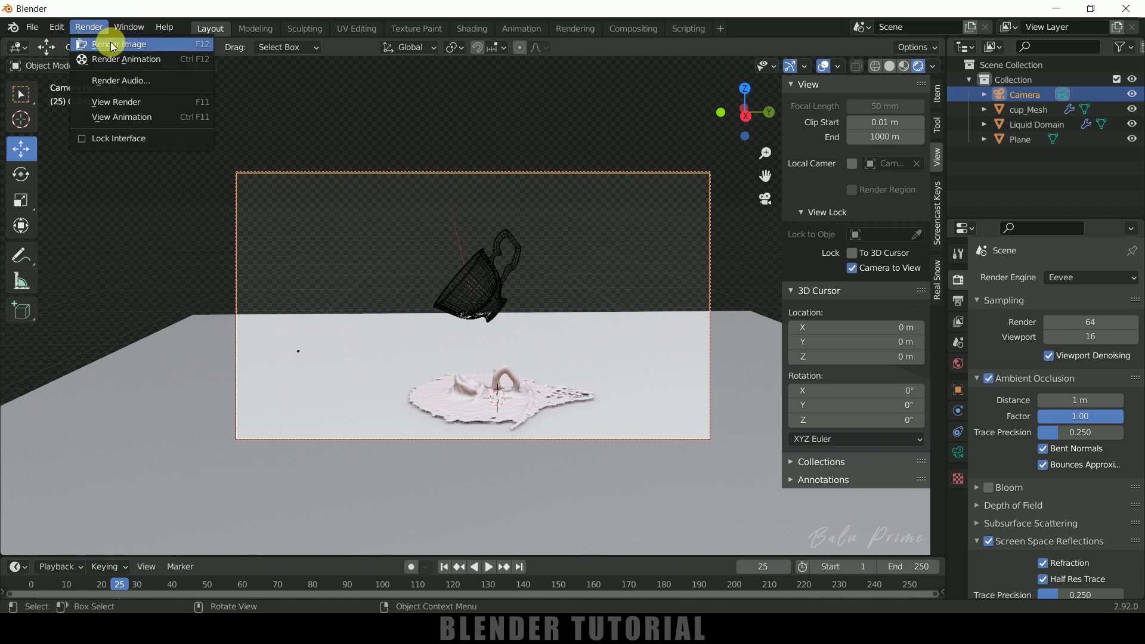
left_click(112, 44)
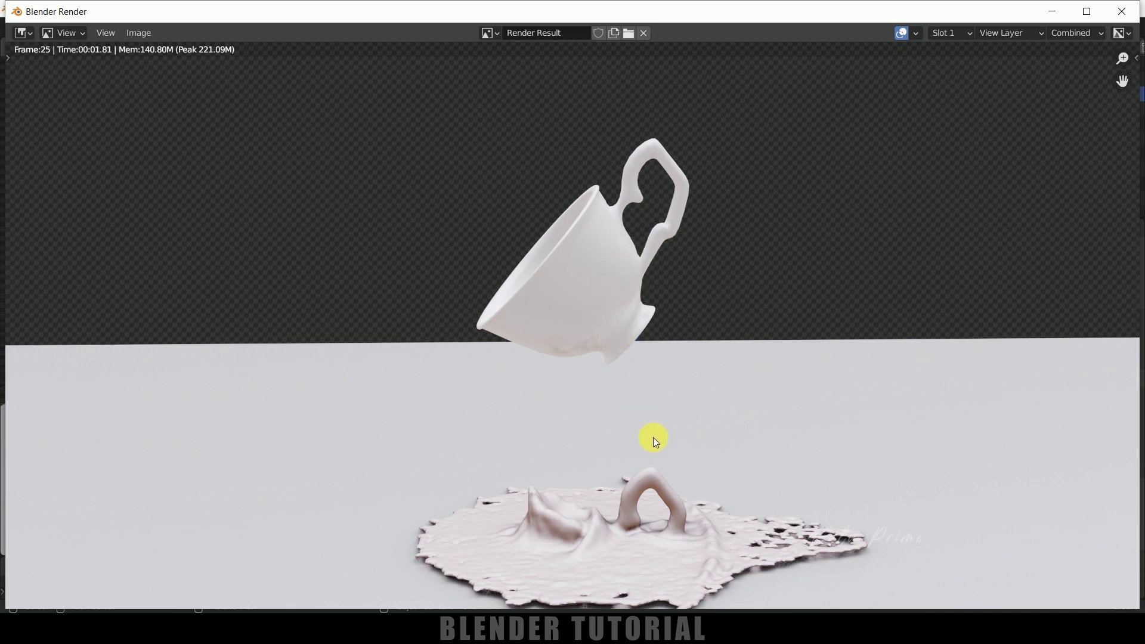
left_click(1121, 11)
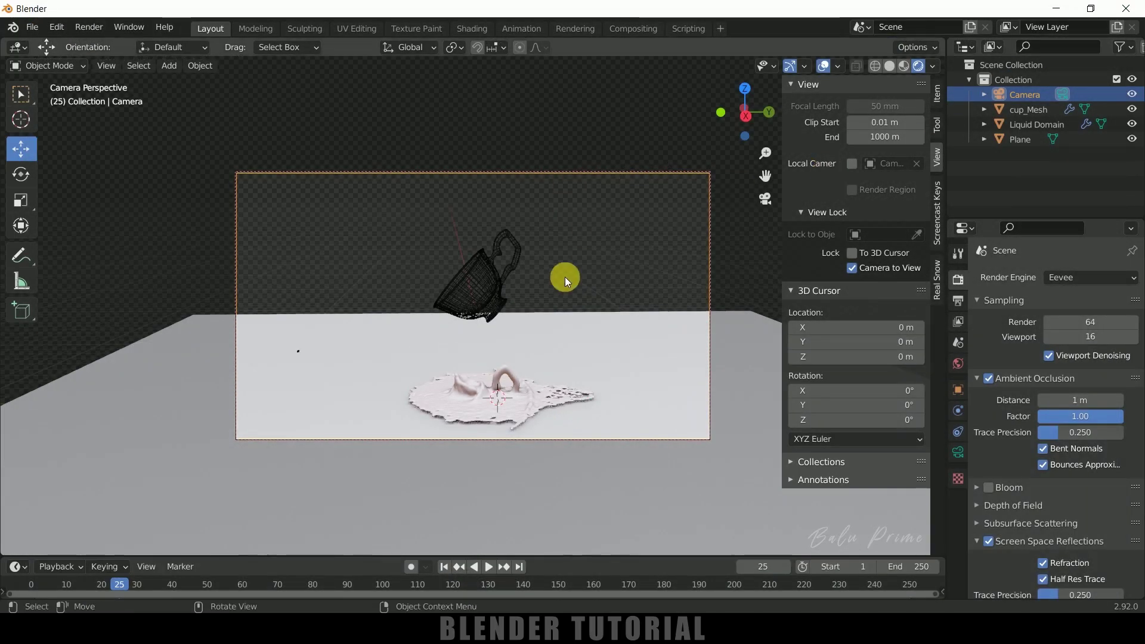
Step: Exclude the original cup mesh from renders in its object visibility settings
left_click(499, 280)
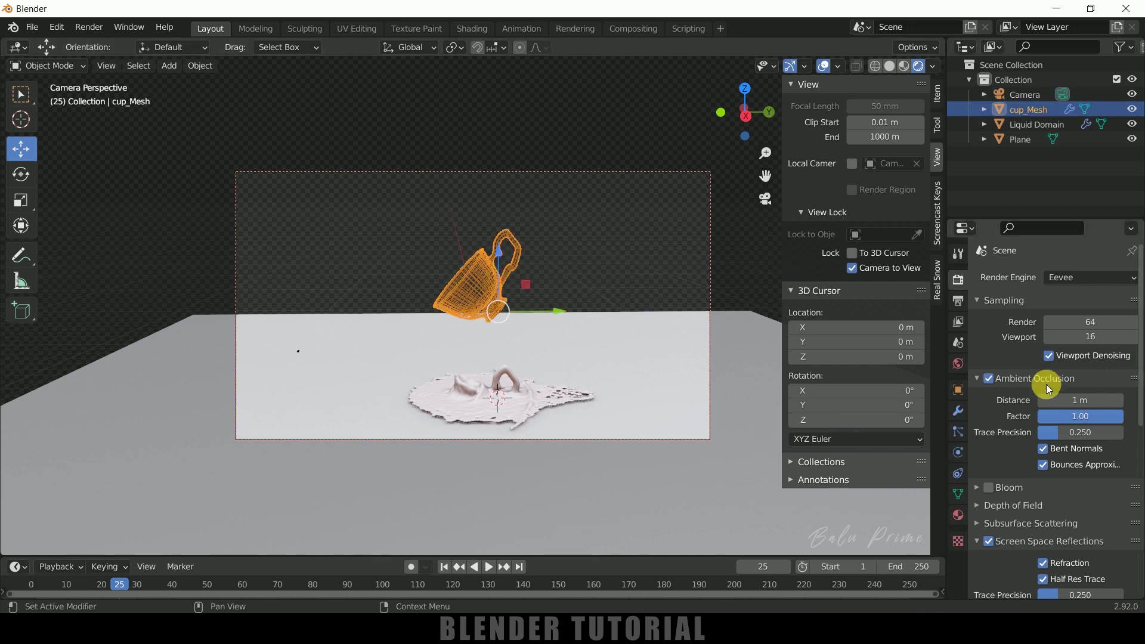
left_click(957, 390)
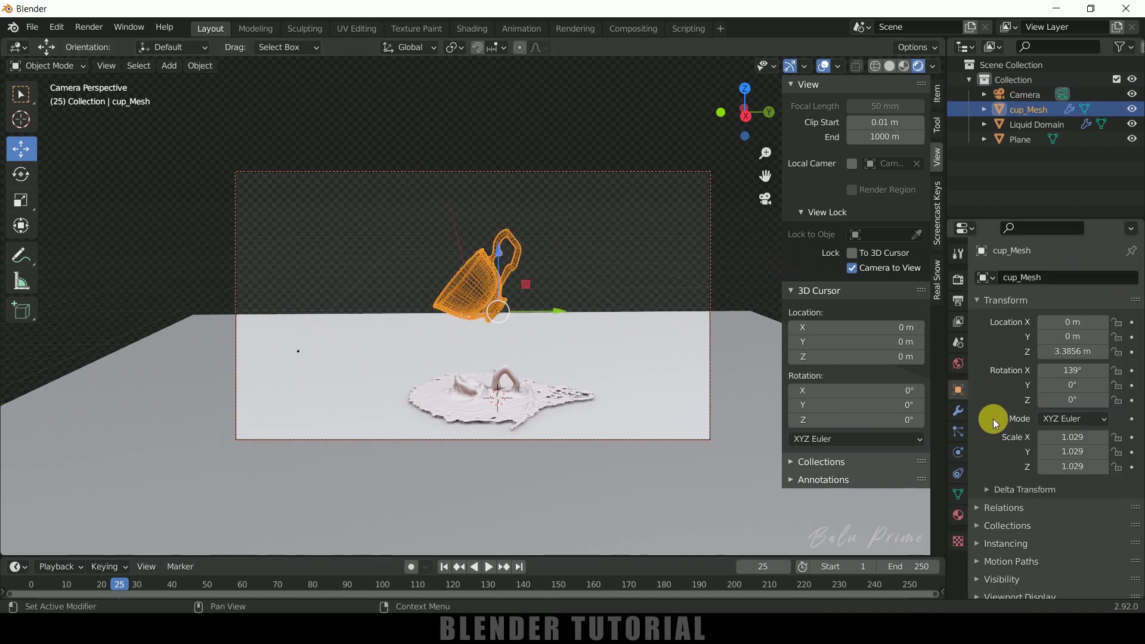
scroll(1008, 430, "down", 1)
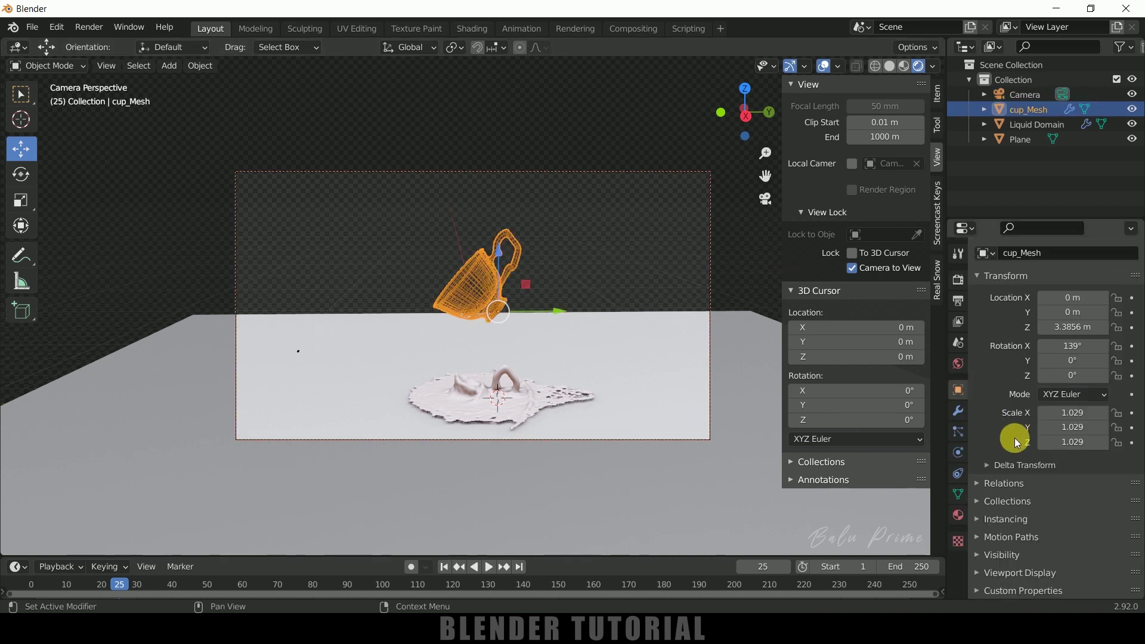
left_click(978, 556)
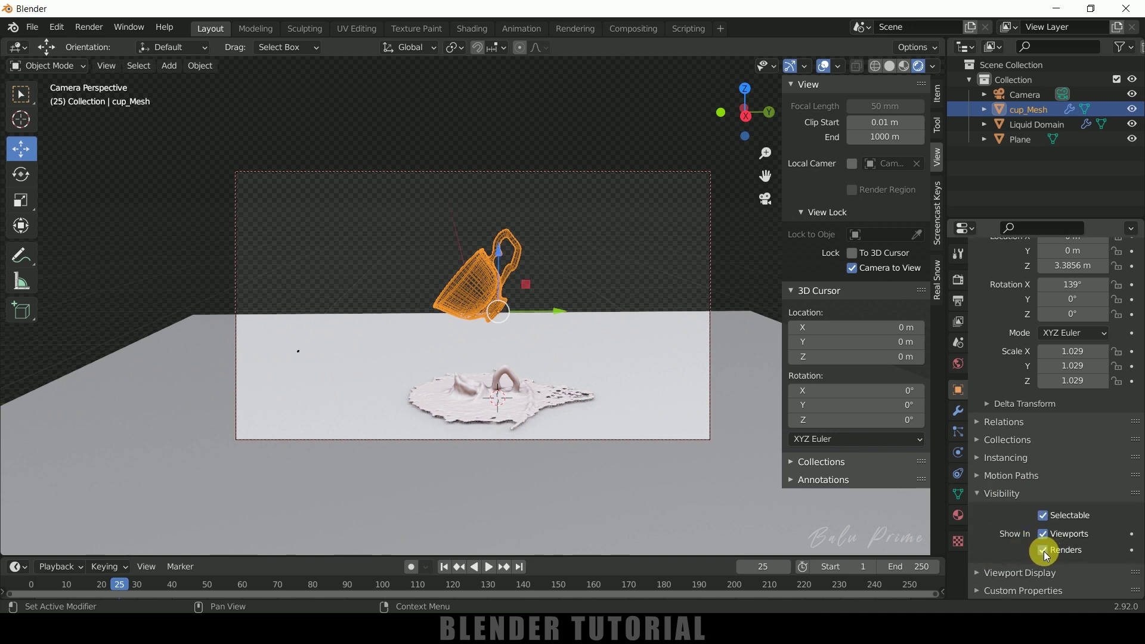
left_click(1043, 550)
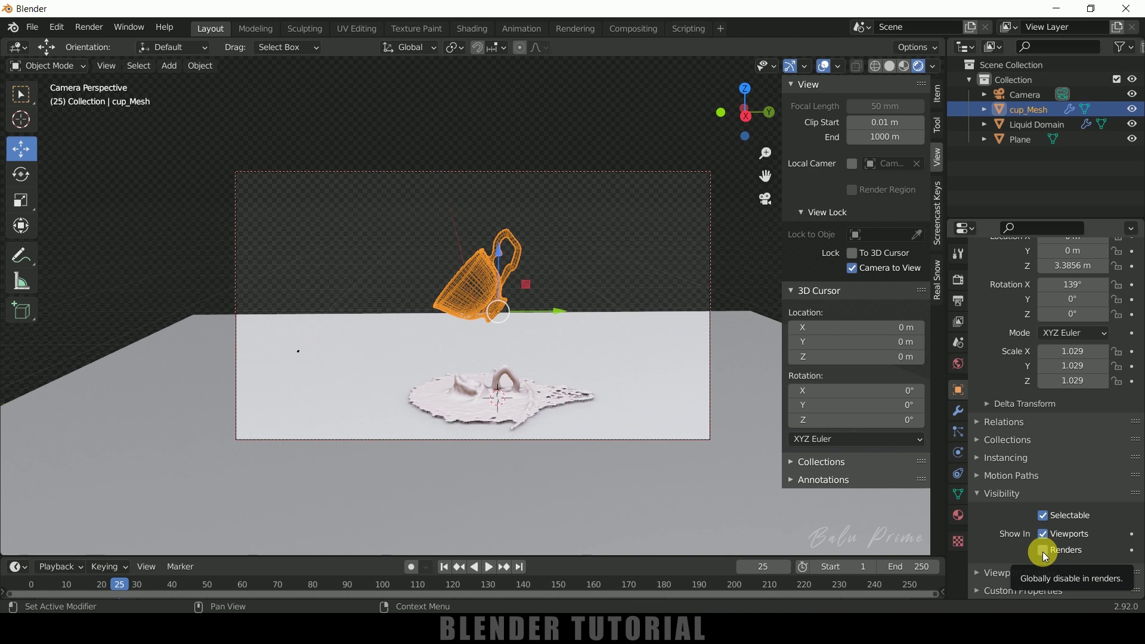
Step: Render frame 25 again to check that the original cup is hidden, and close the result
left_click(97, 28)
left_click(105, 43)
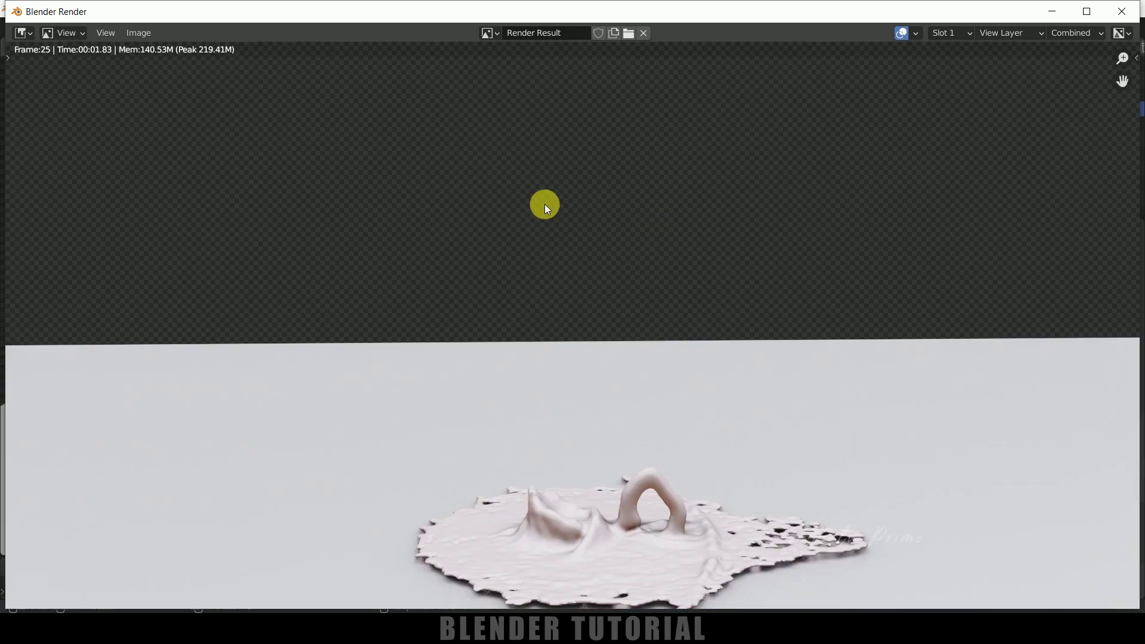
left_click(1122, 11)
Step: Raise the floor plane along the Z axis to about 0.072 m and deselect it
left_click(321, 375)
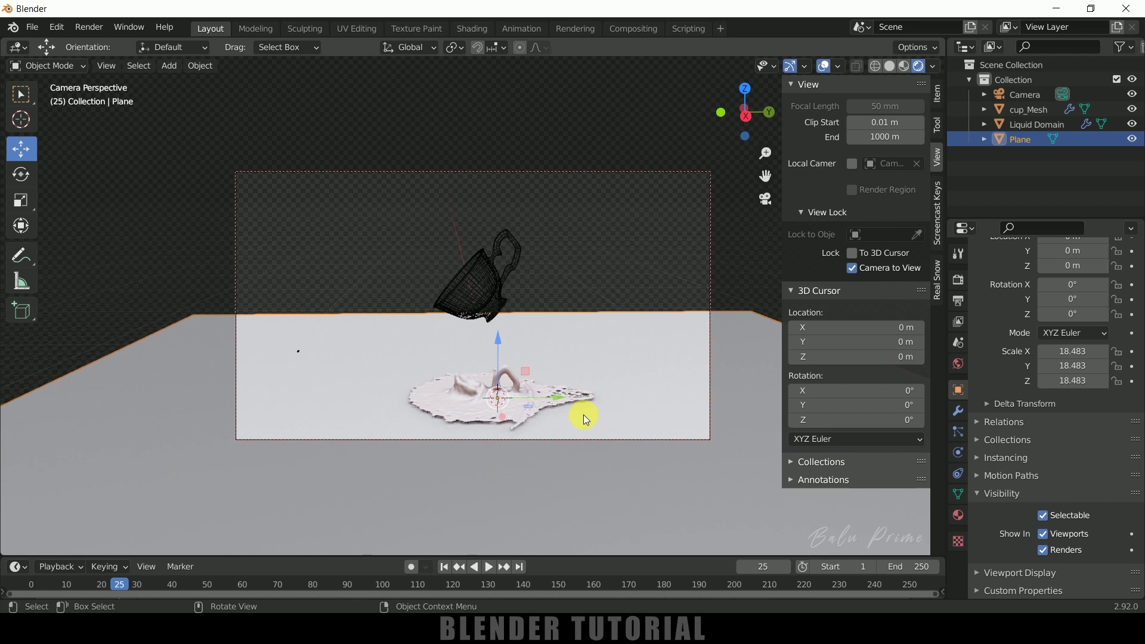
key("g")
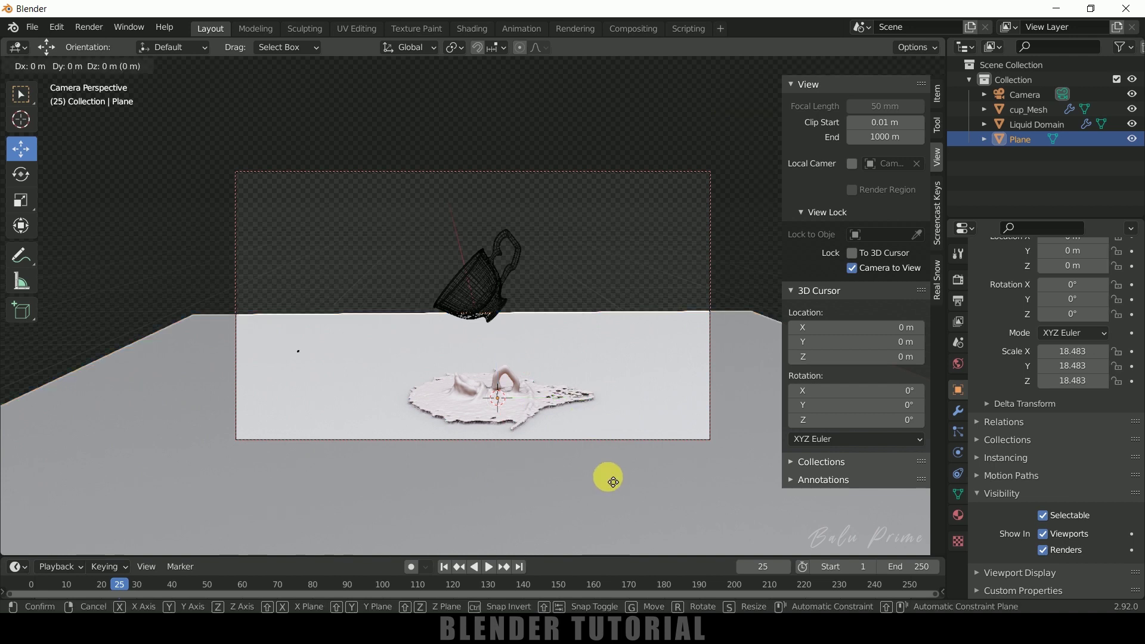
key("z")
left_click(609, 475)
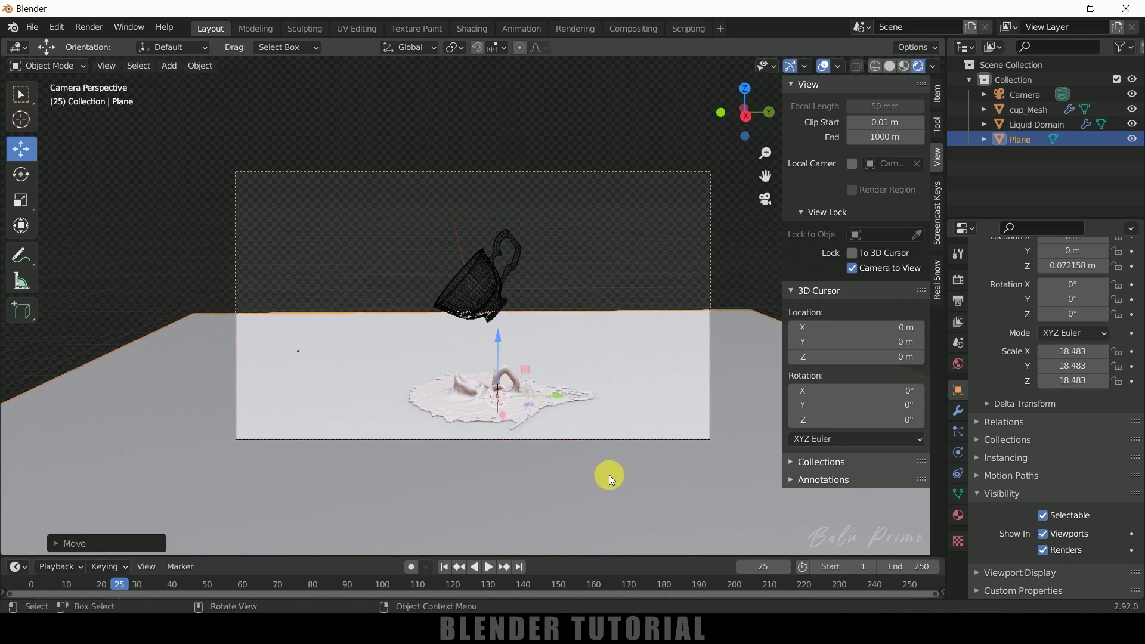
left_click(590, 252)
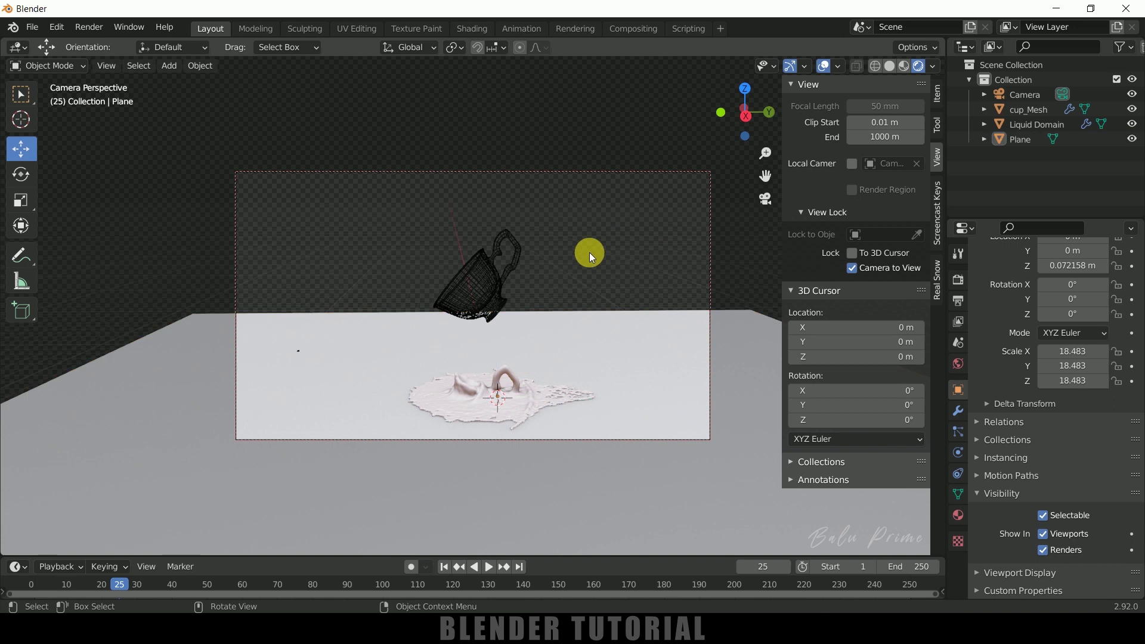